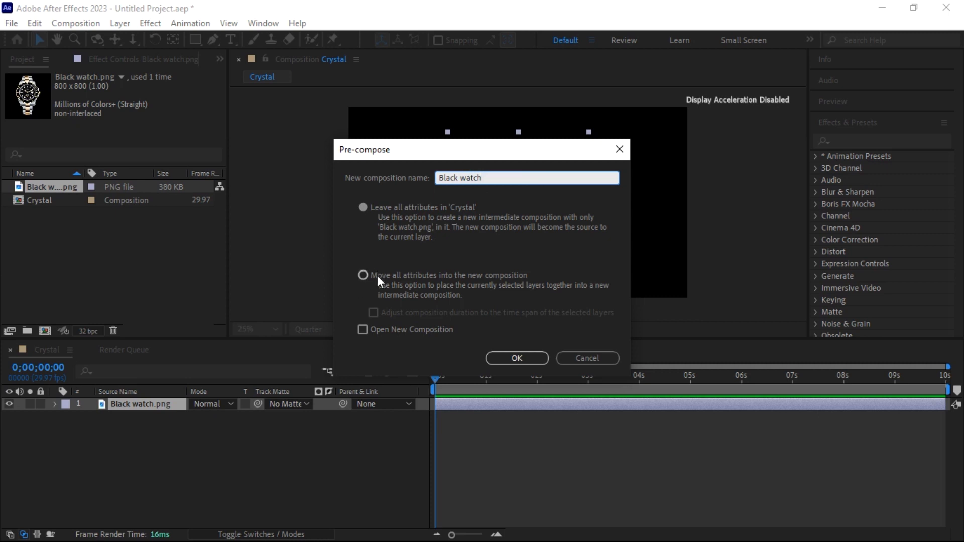
Pre-compose the watch into Black watch, moving all attributes, and open the new composition
click(364, 275)
click(520, 356)
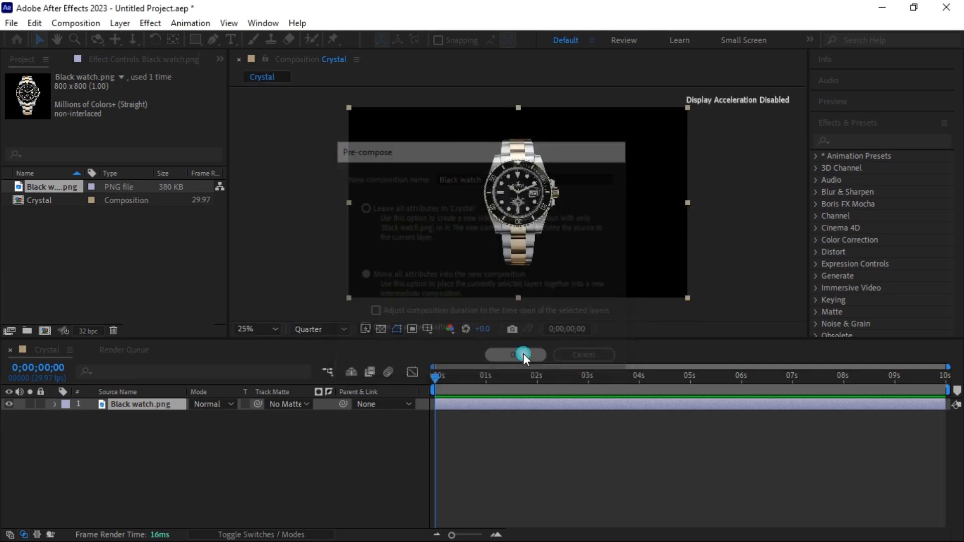
double_click(468, 405)
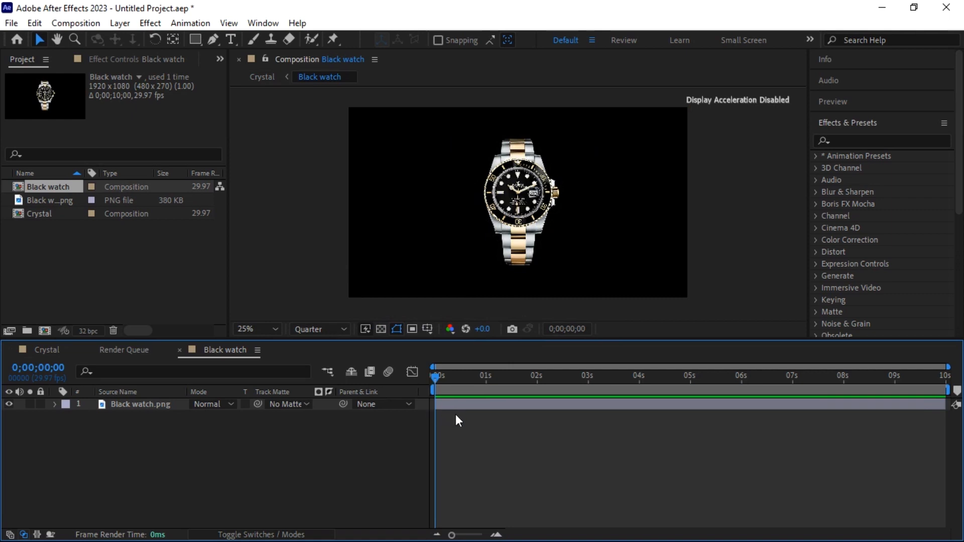
Add a new solid layer named Matte inside Black watch
right_click(456, 414)
mouse_move(569, 249)
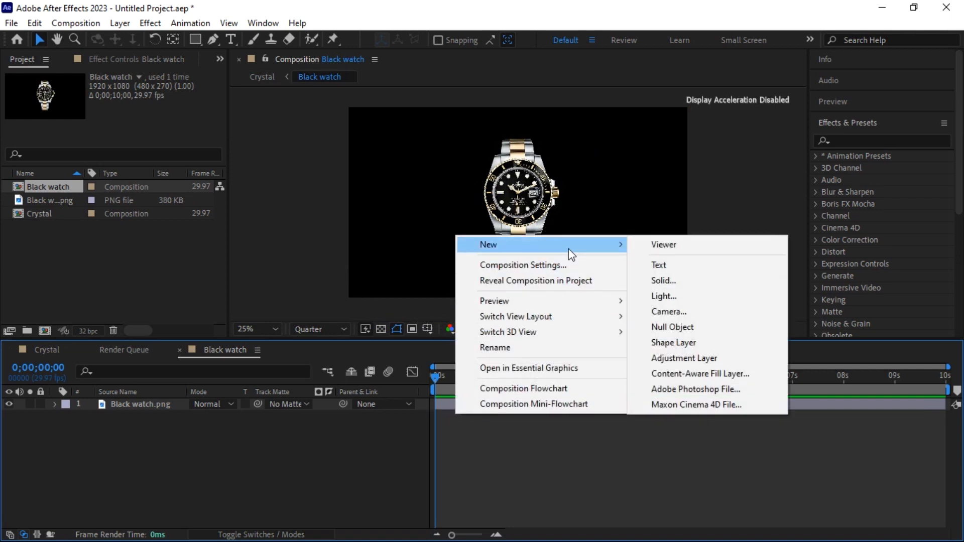
click(661, 281)
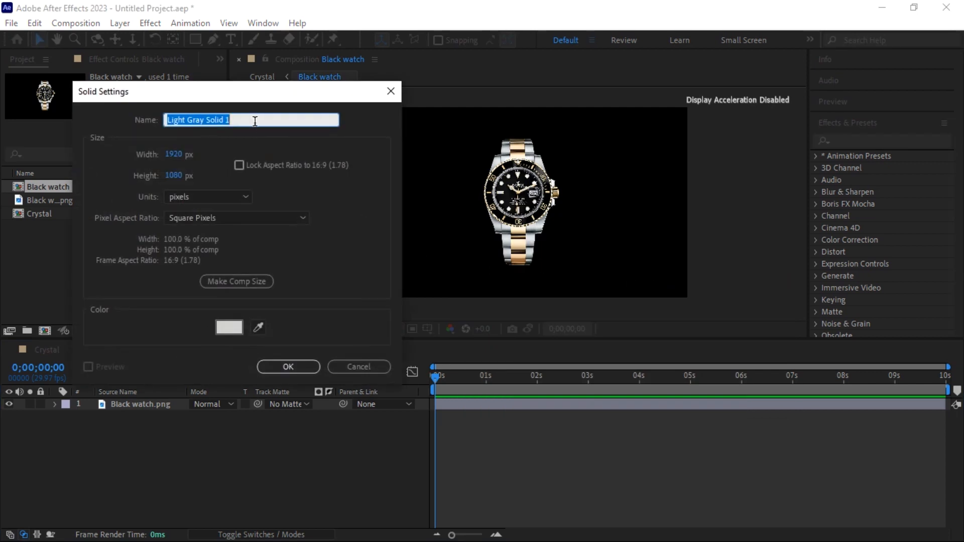
text(Matte)
click(284, 370)
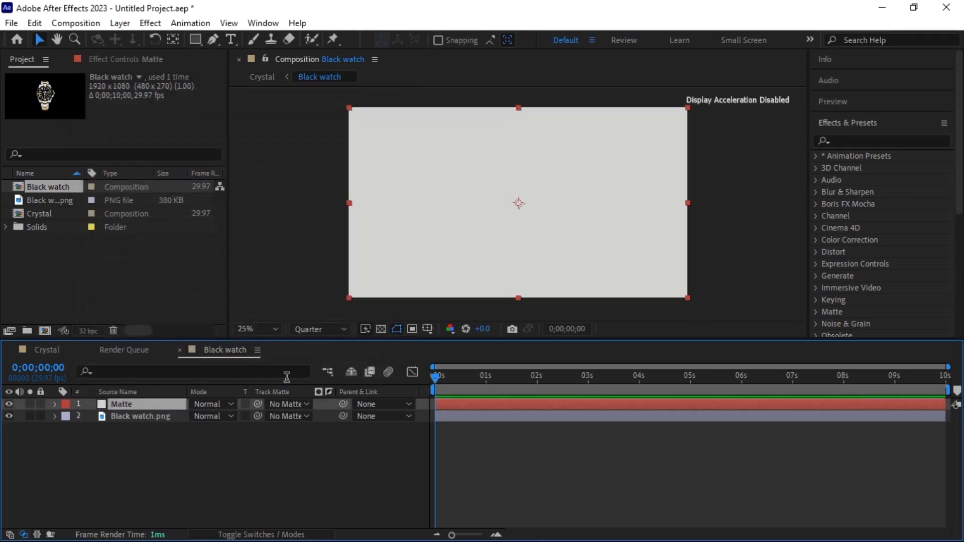
Draw an ellipse mask on the Matte solid and centre it over the watch dial
click(195, 40)
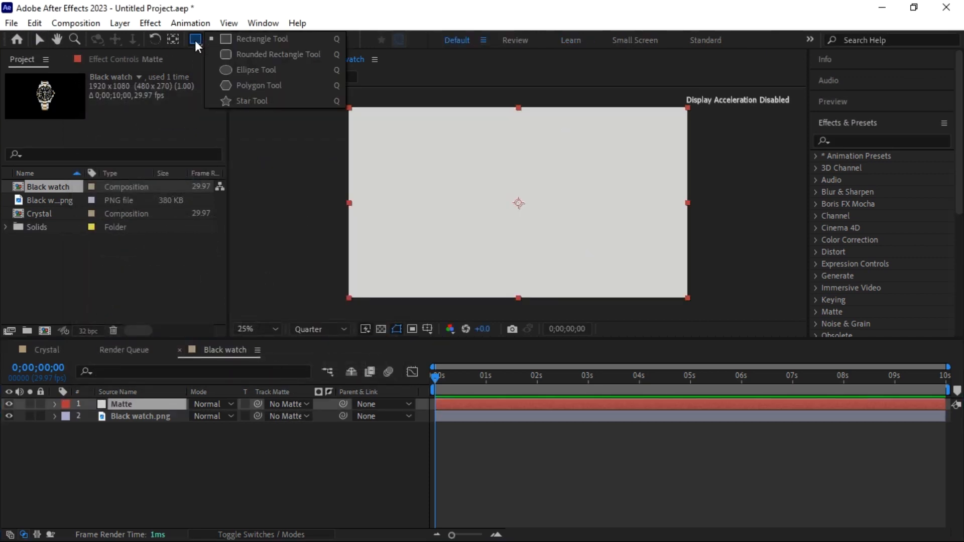
click(227, 69)
drag(490, 181, 546, 232)
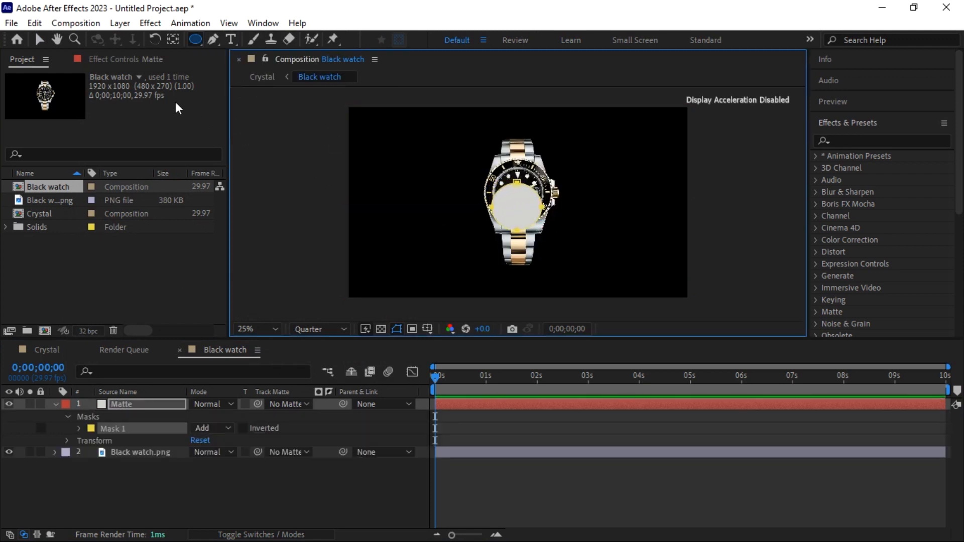
click(40, 39)
drag(519, 188, 519, 176)
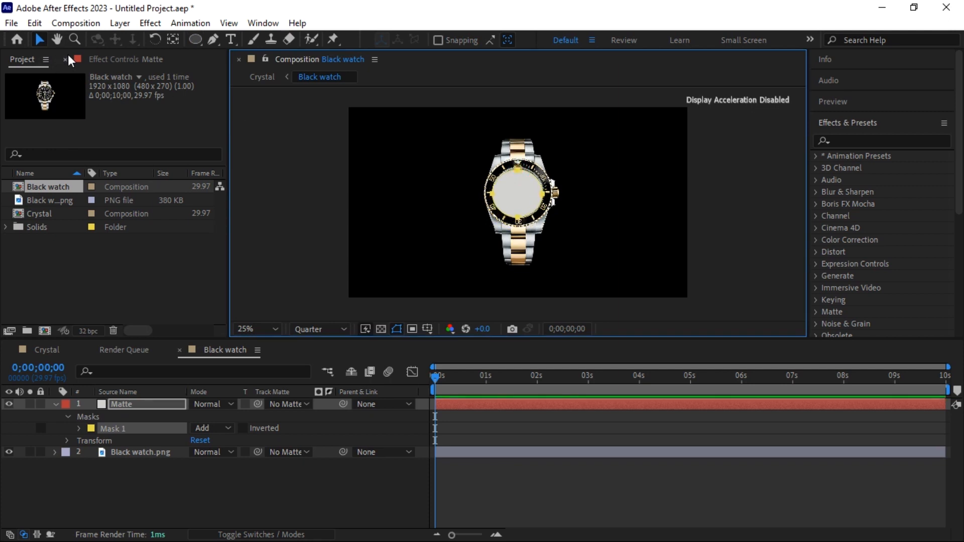
click(79, 429)
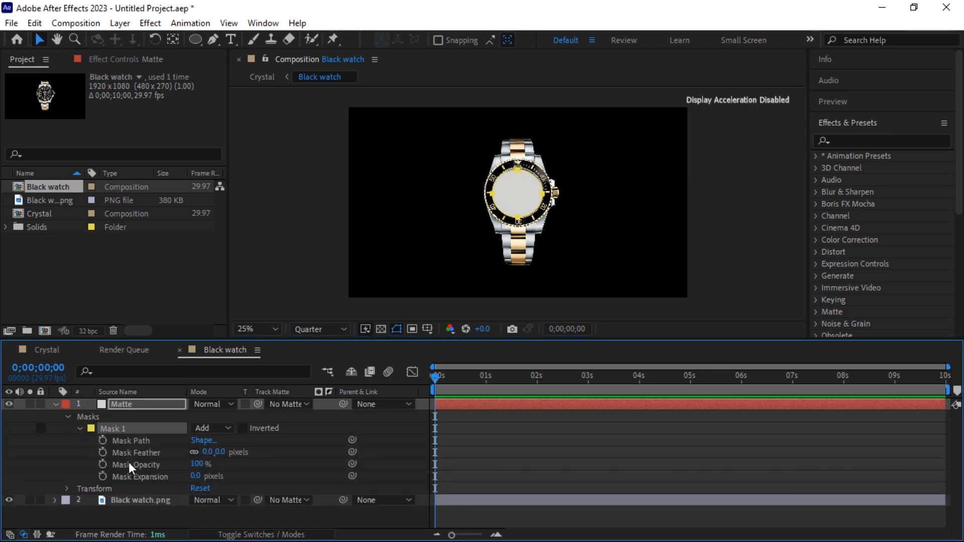
Keyframe Mask Expansion from a small inward circle at 0s to a large circle at 4s
click(103, 476)
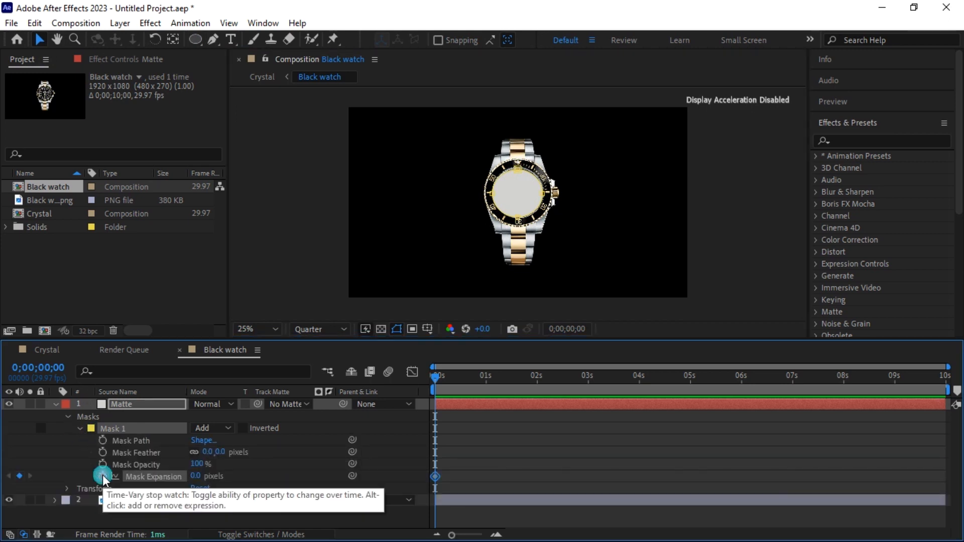
drag(198, 477, 122, 499)
click(440, 379)
drag(441, 378, 639, 395)
drag(201, 479, 579, 460)
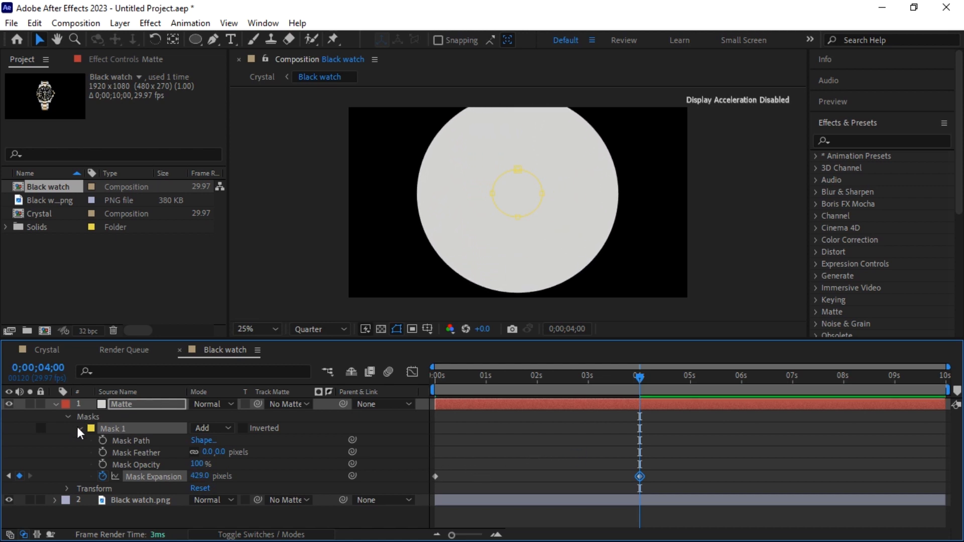
Set Mask Feather to 100 pixels and scrub to preview the growing mask
drag(636, 386, 553, 387)
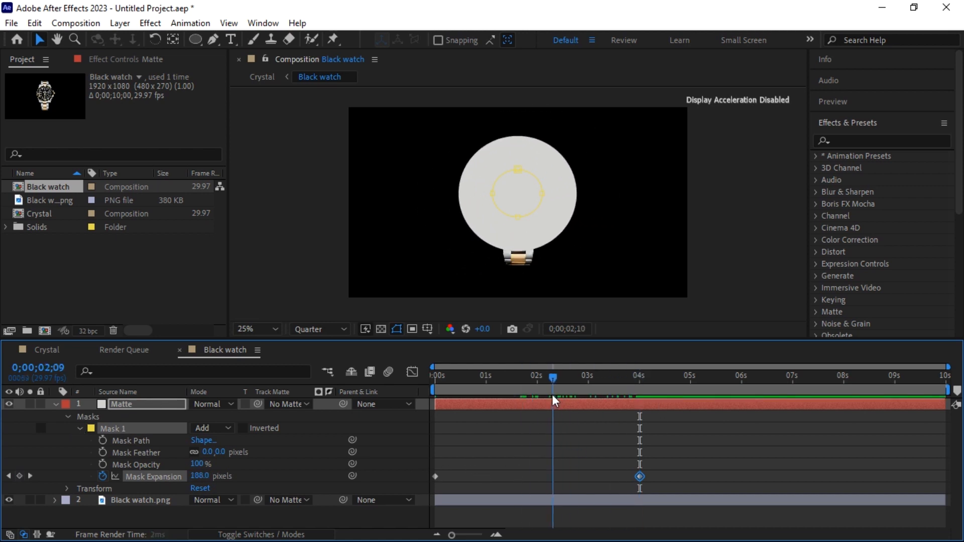
click(220, 452)
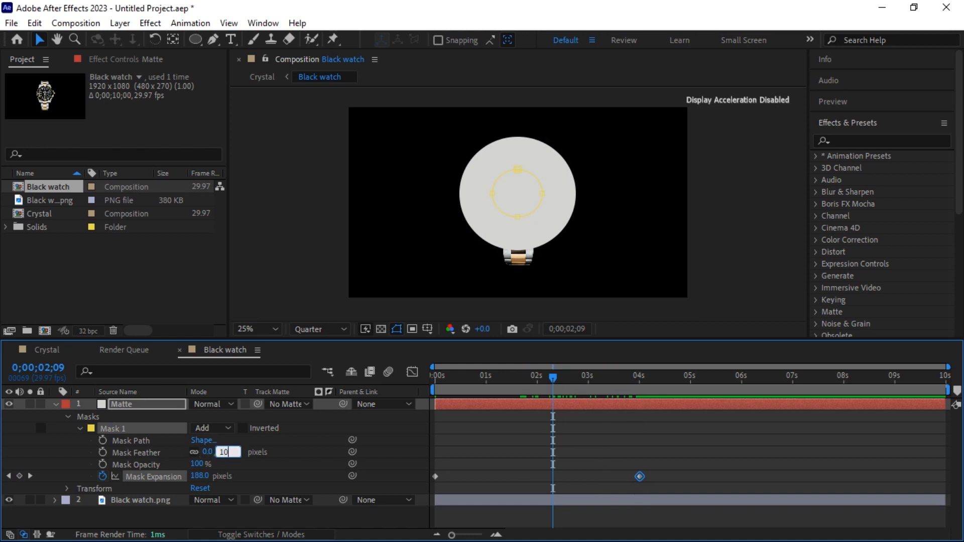
text(100)
key(Return)
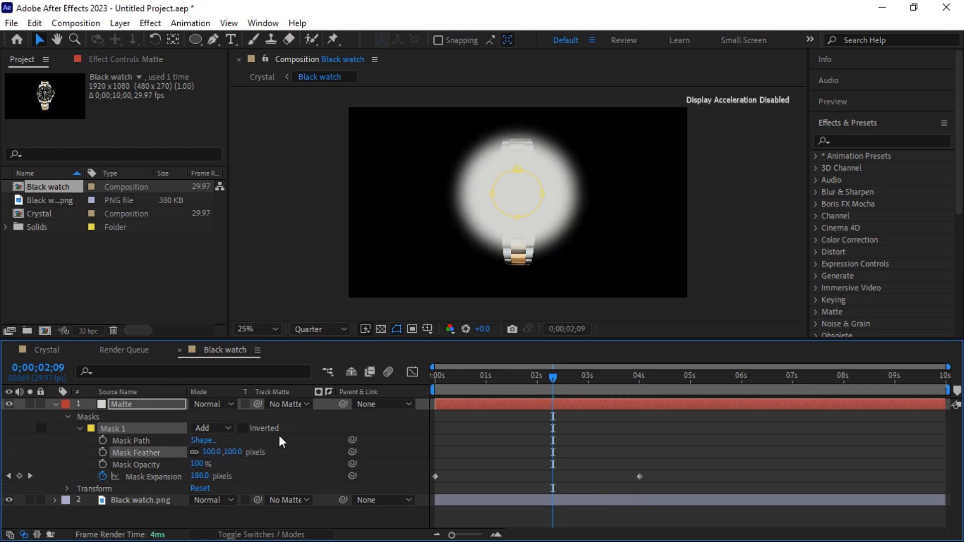
mouse_move(555, 382)
mouse_down()
mouse_move(527, 386)
mouse_move(561, 389)
mouse_up()
click(559, 377)
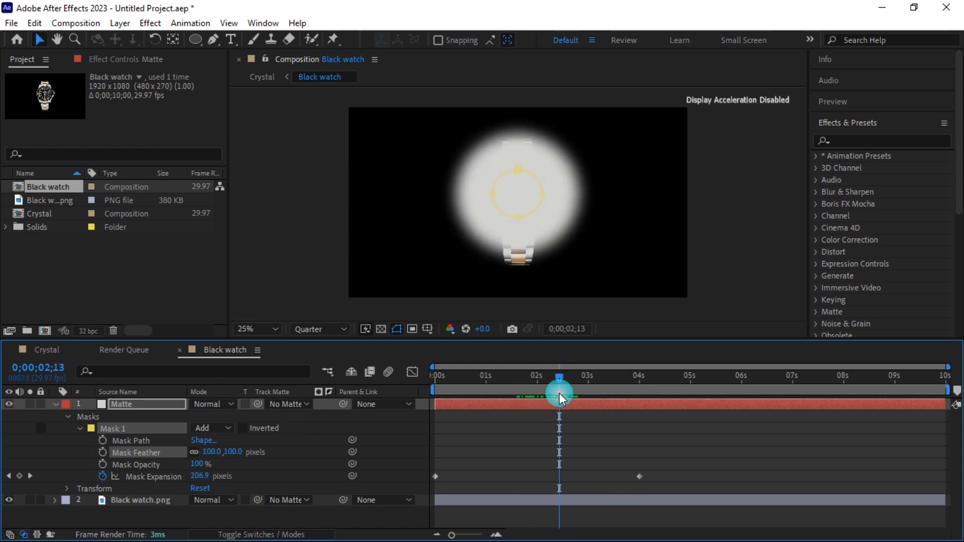
Apply Roughen Edges and Mosaic from Effects & Presets to the Matte layer
click(865, 140)
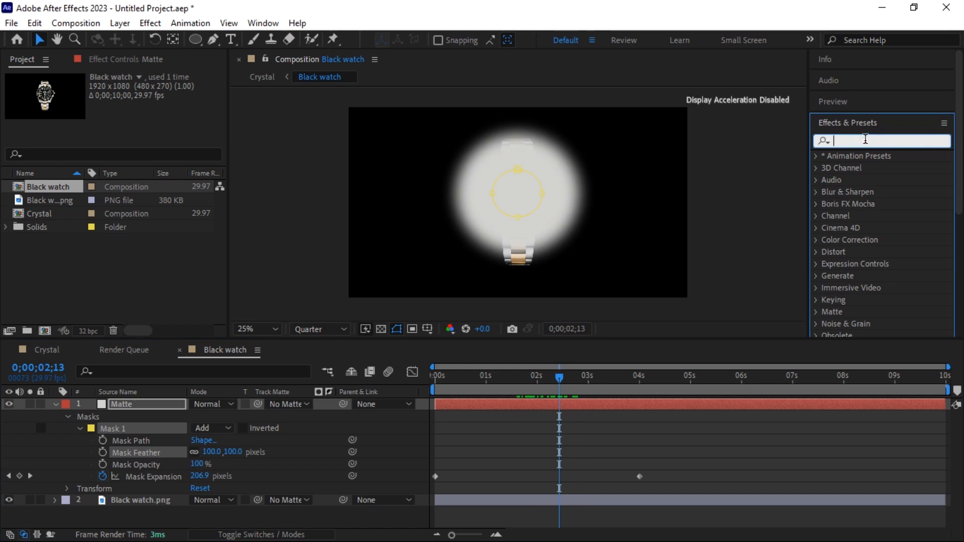
text(rough)
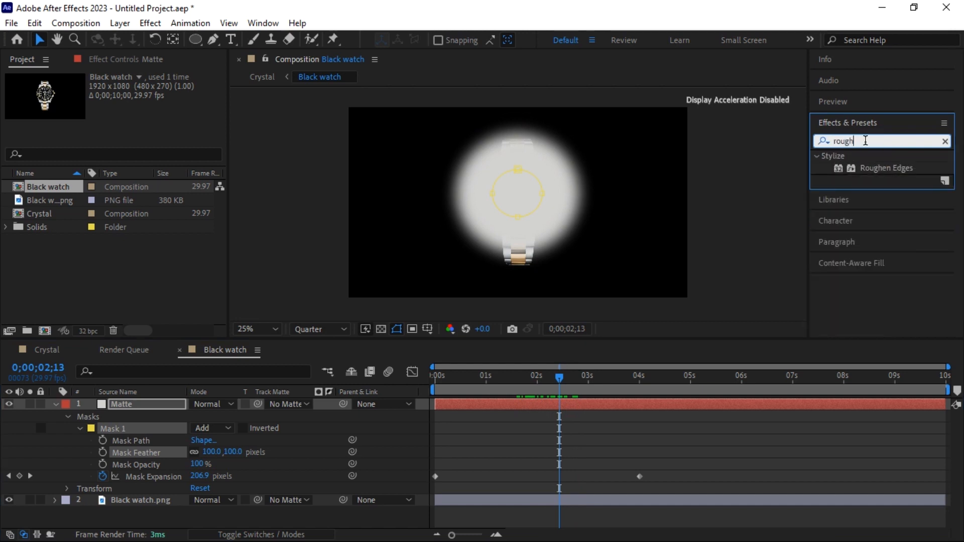
drag(890, 171, 109, 408)
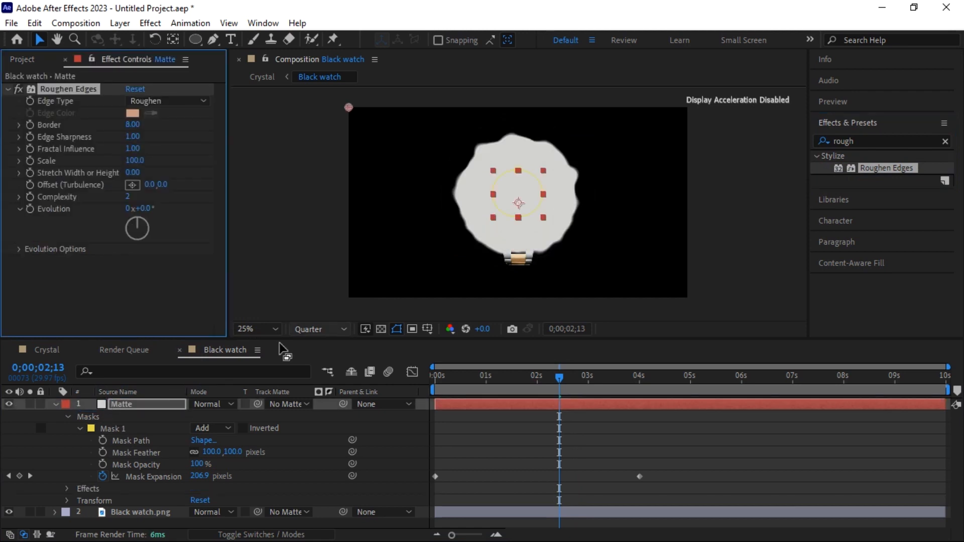
click(945, 141)
click(930, 140)
text(mosaic)
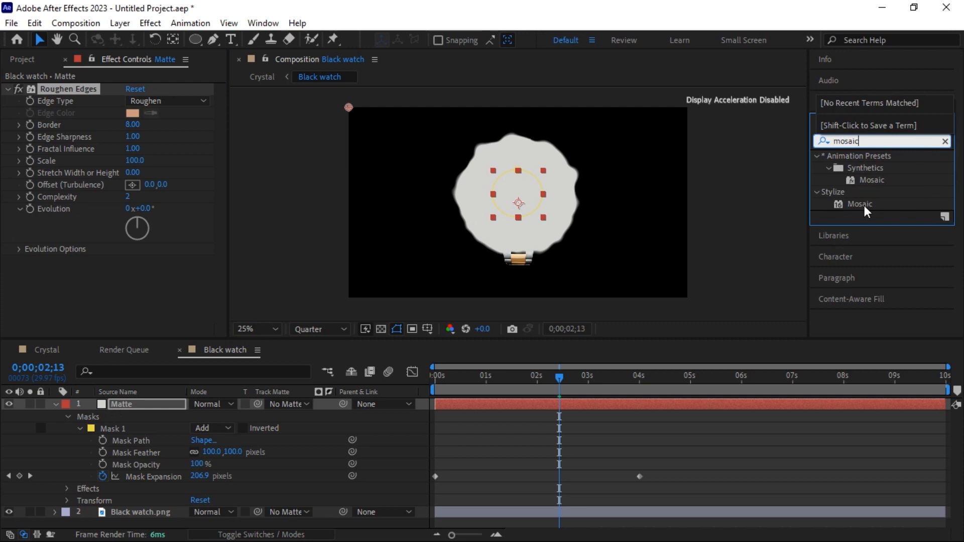
drag(864, 204, 146, 403)
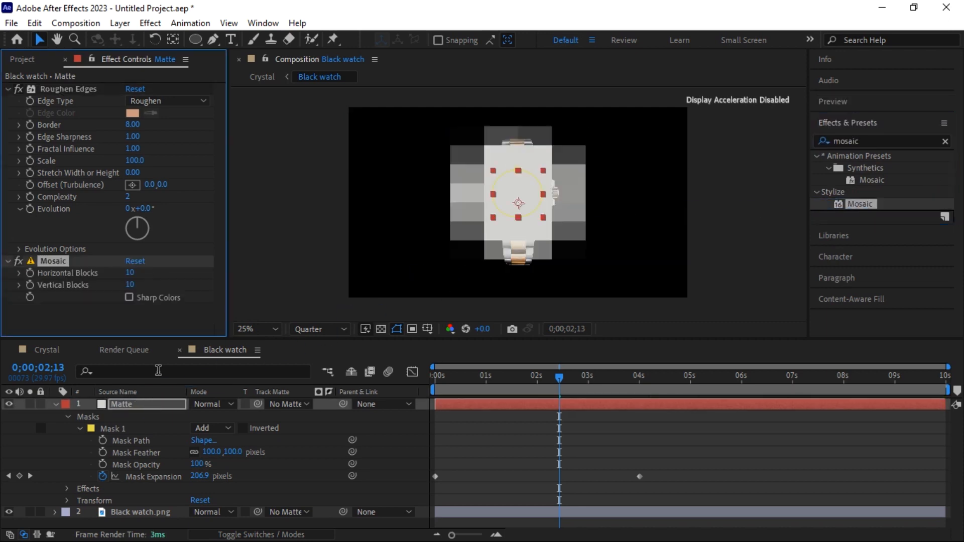
click(8, 89)
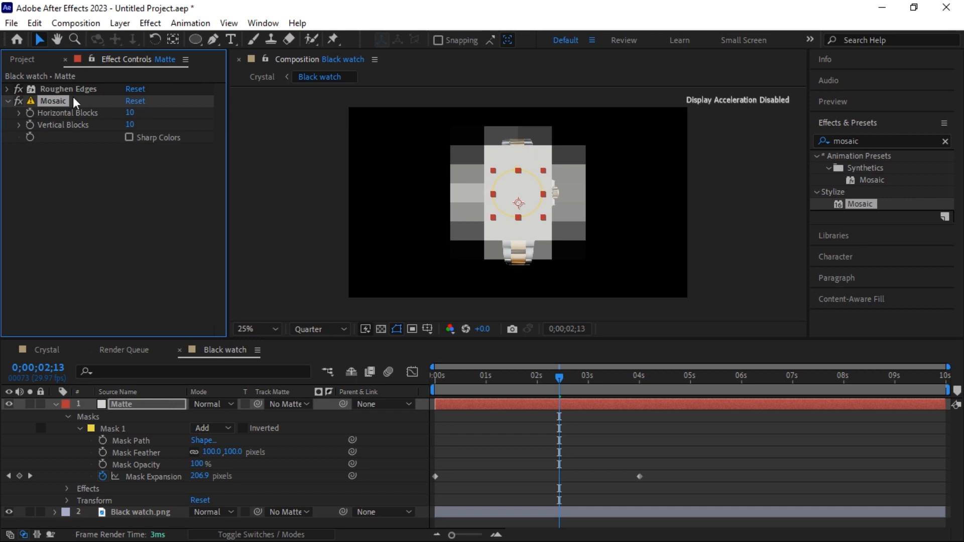
Set Mosaic to 150 horizontal and 25 vertical blocks, then preview the blocky matte
click(130, 113)
text(150)
key(Return)
click(130, 124)
text(25)
key(Return)
drag(559, 379, 513, 396)
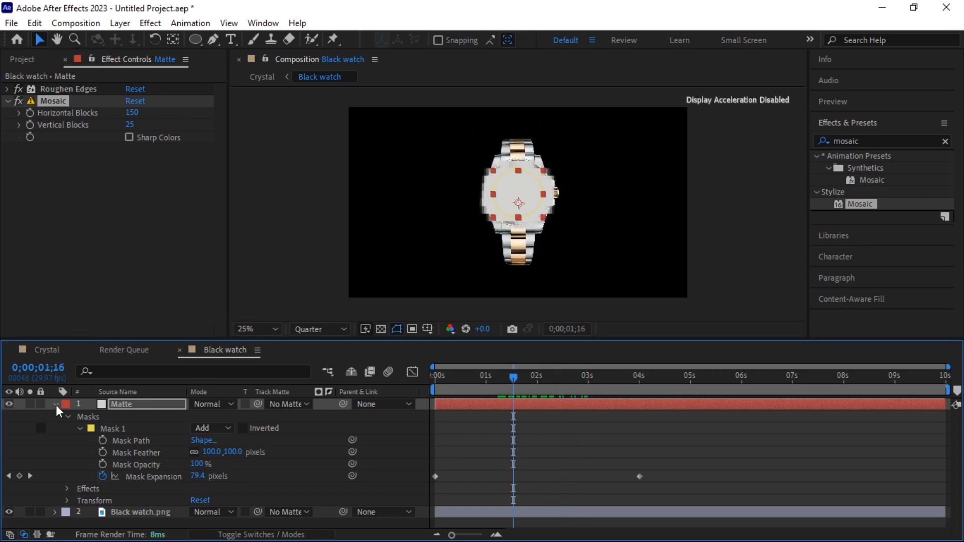
Set Black watch.png's track matte to 1. Matte and scrub to preview the reveal
click(55, 404)
click(358, 438)
click(289, 415)
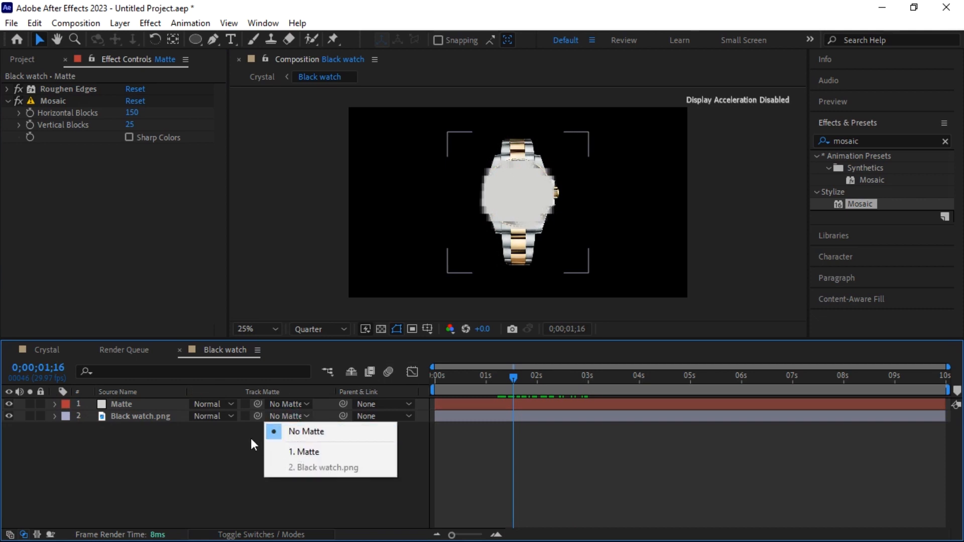
click(277, 415)
click(276, 534)
click(297, 414)
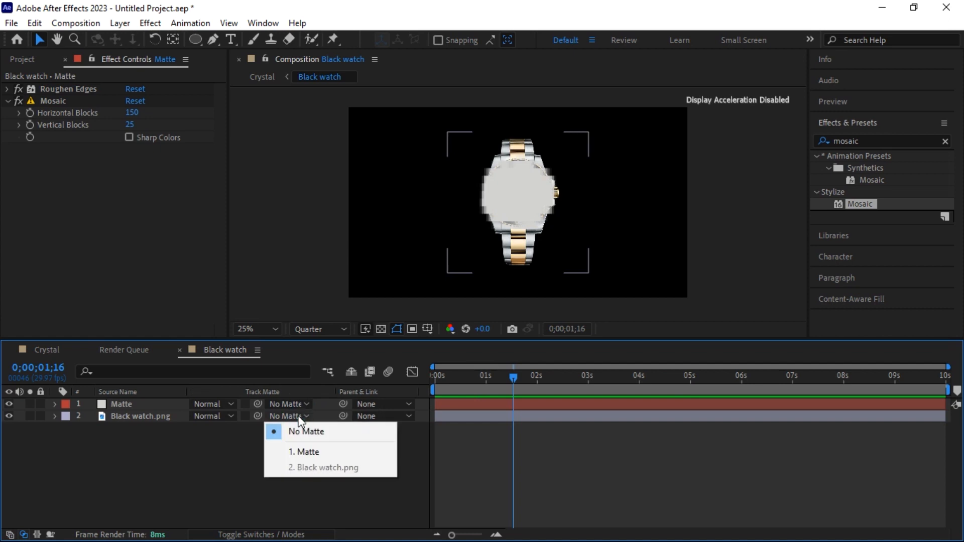
click(294, 453)
drag(514, 377, 515, 399)
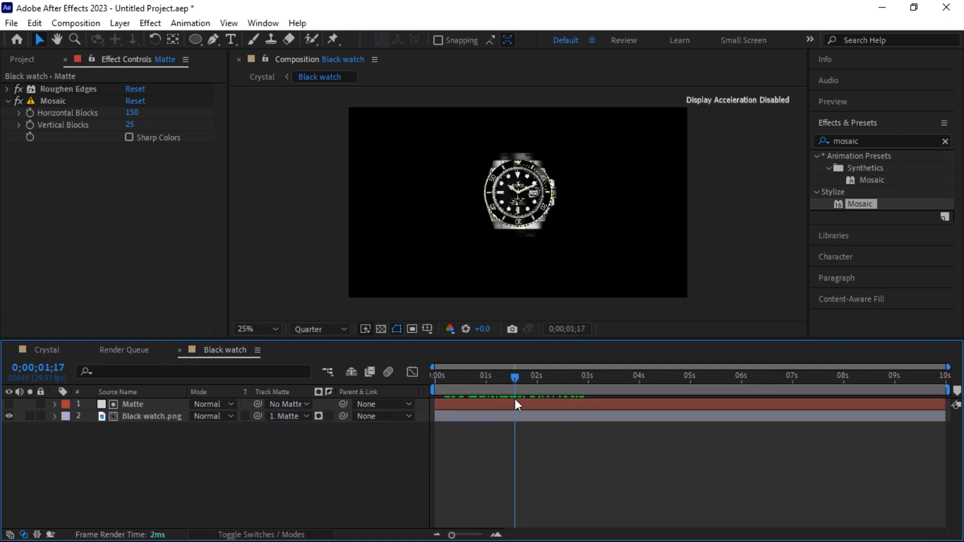
In the Crystal composition, duplicate the Black watch layer twice and select the top copy
click(45, 350)
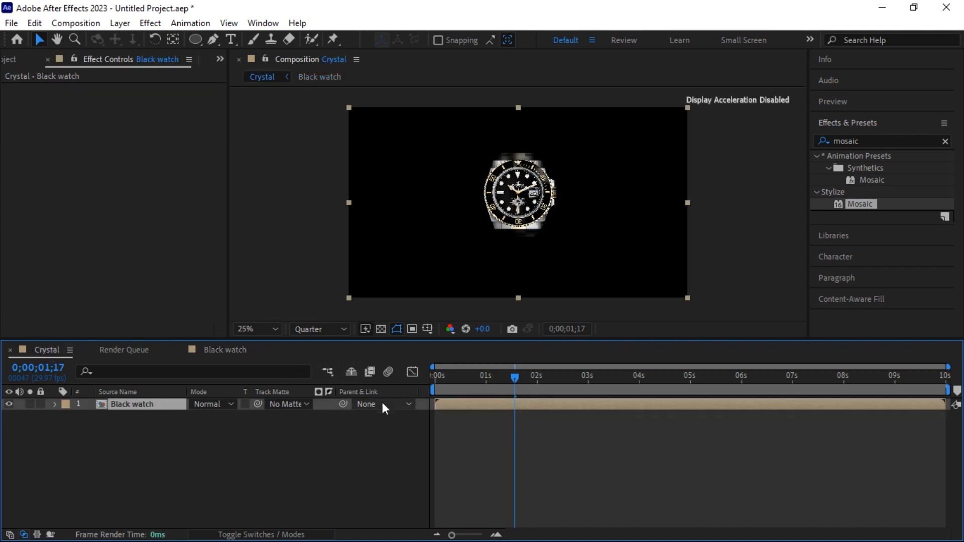
key(ctrl+d)
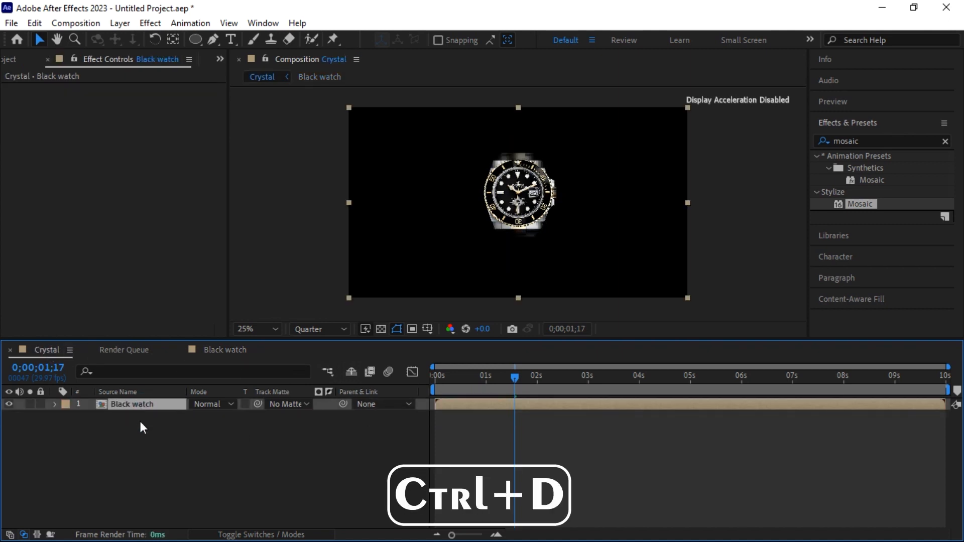
key(ctrl+d)
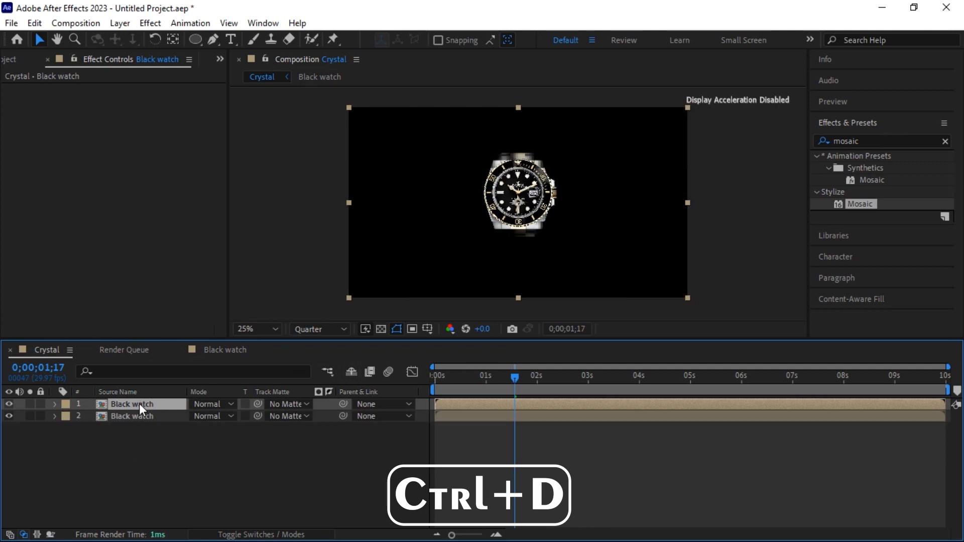
click(140, 404)
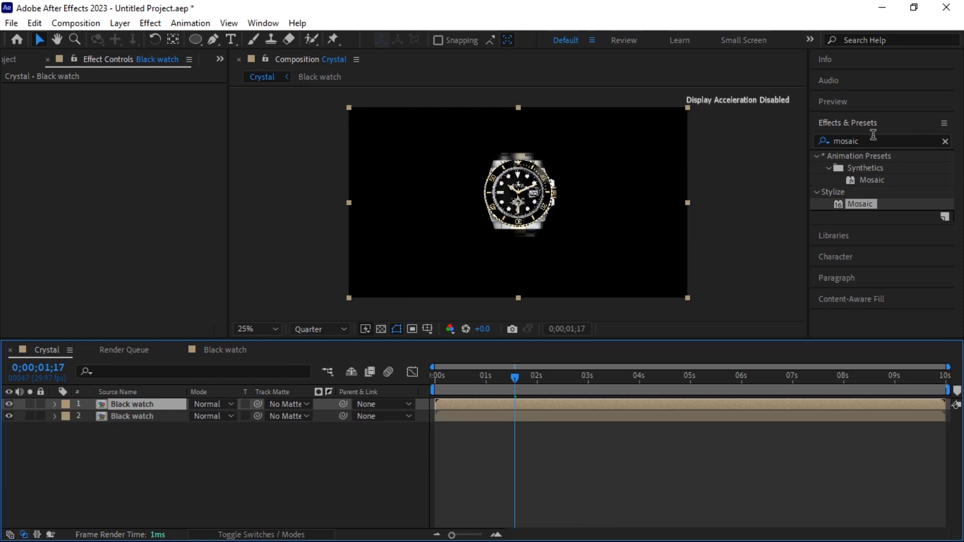
Apply Difference Matte to the top Black watch layer, comparing against layer 2
click(945, 142)
click(918, 141)
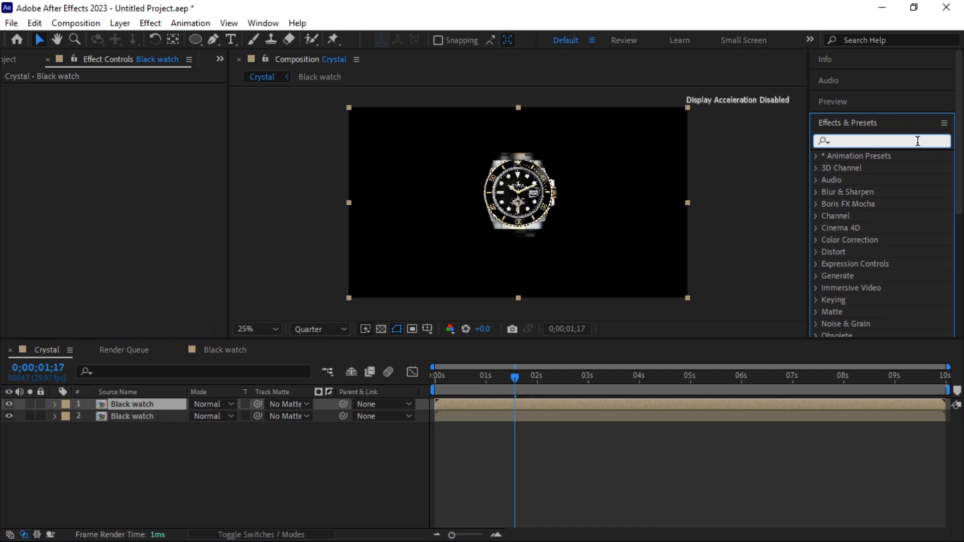
text(diff)
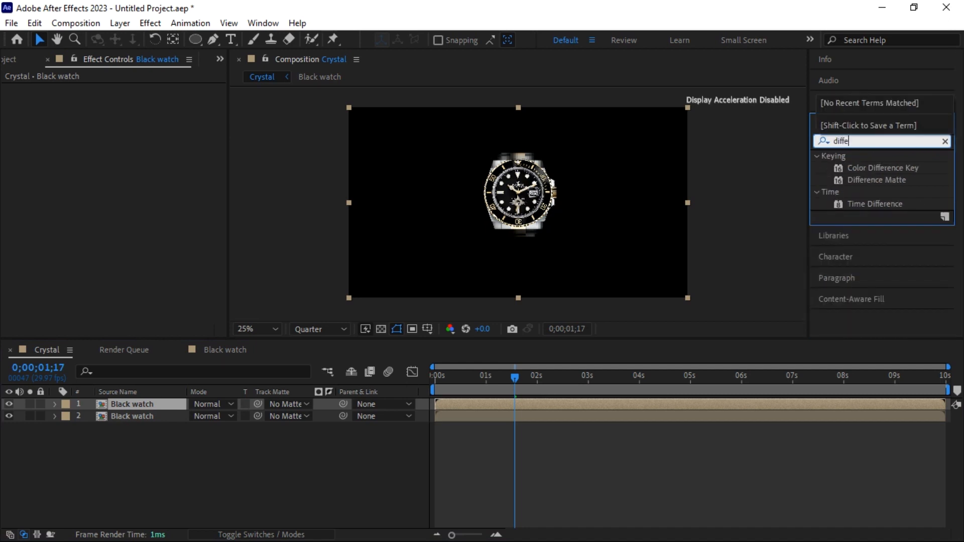
text(e)
drag(880, 179, 133, 402)
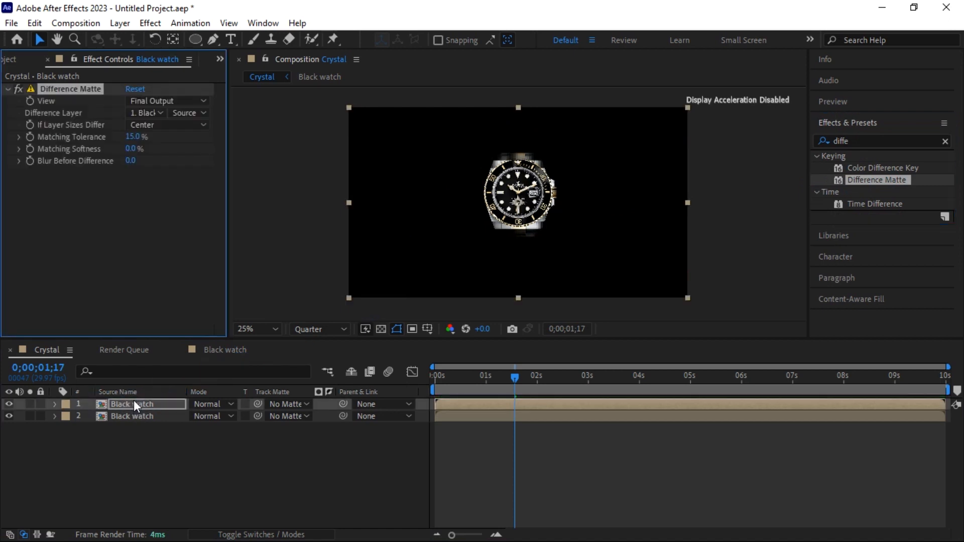
click(150, 111)
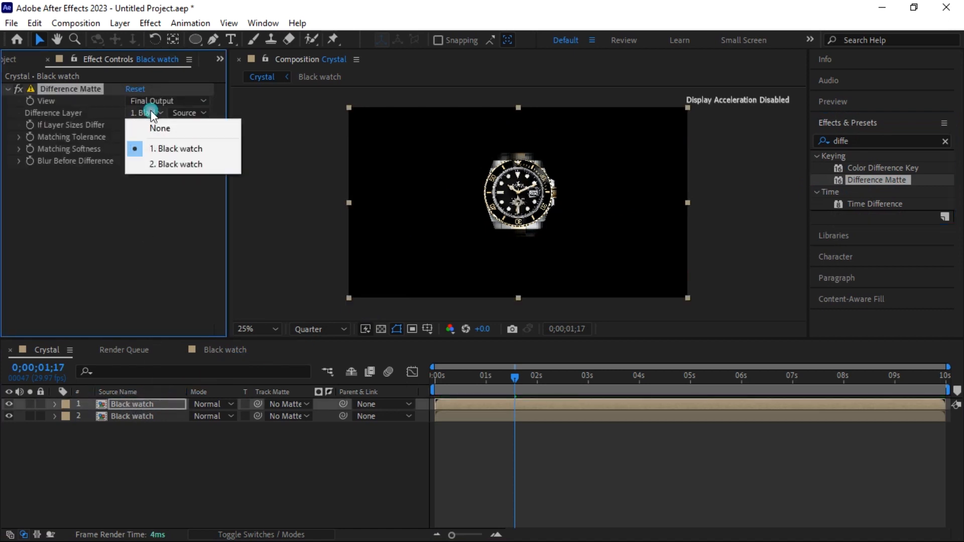
click(165, 165)
Set Difference Matte tolerance 2%, softness 0.5%, blur 2, and show the transparency grid
click(133, 137)
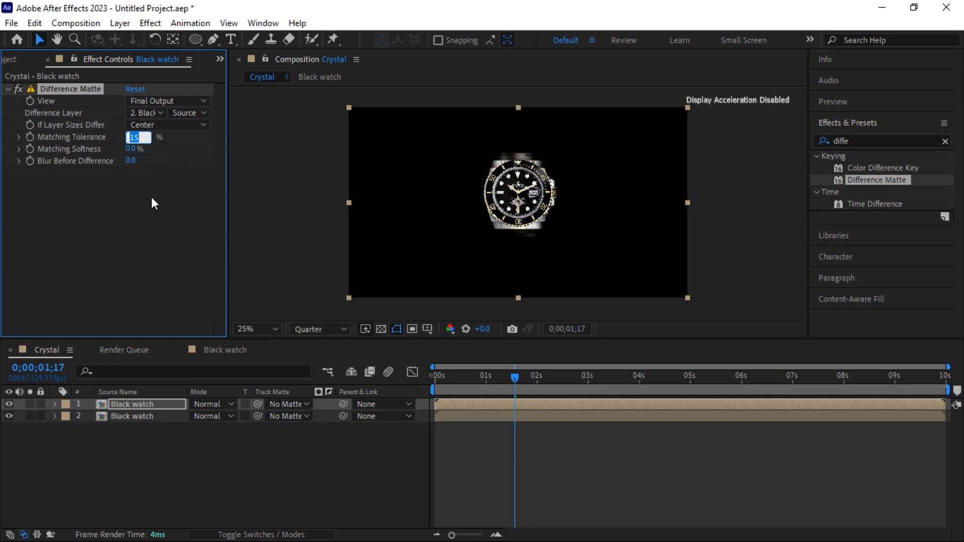
text(2)
key(Return)
click(130, 149)
text(0.5)
key(Return)
text(2)
key(Return)
click(8, 88)
mouse_move(513, 377)
mouse_down()
mouse_move(471, 396)
mouse_move(492, 397)
mouse_move(453, 381)
mouse_move(535, 390)
mouse_move(524, 393)
mouse_up()
click(381, 329)
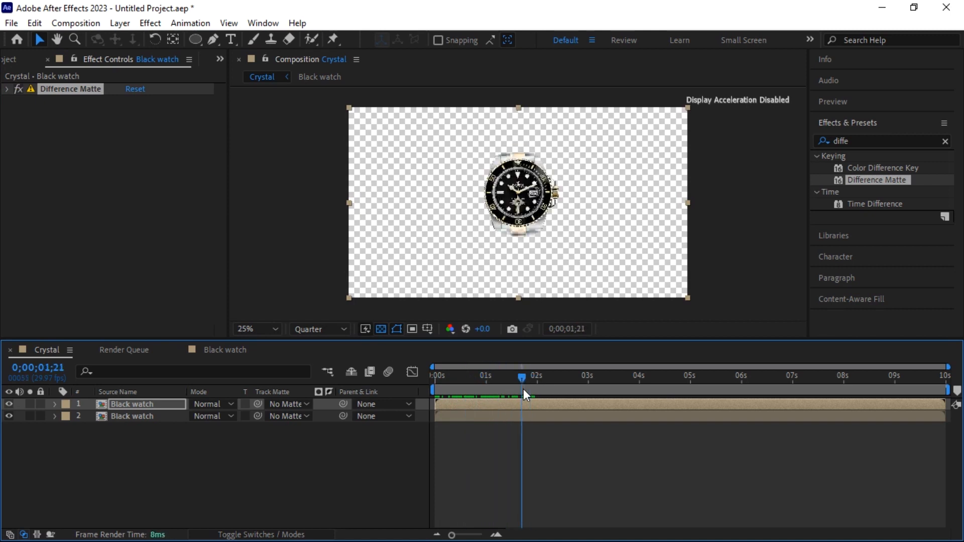
Delay the second Black watch layer by about half a second and scrub to preview the fragments
click(137, 415)
drag(445, 418, 469, 420)
drag(461, 376, 464, 396)
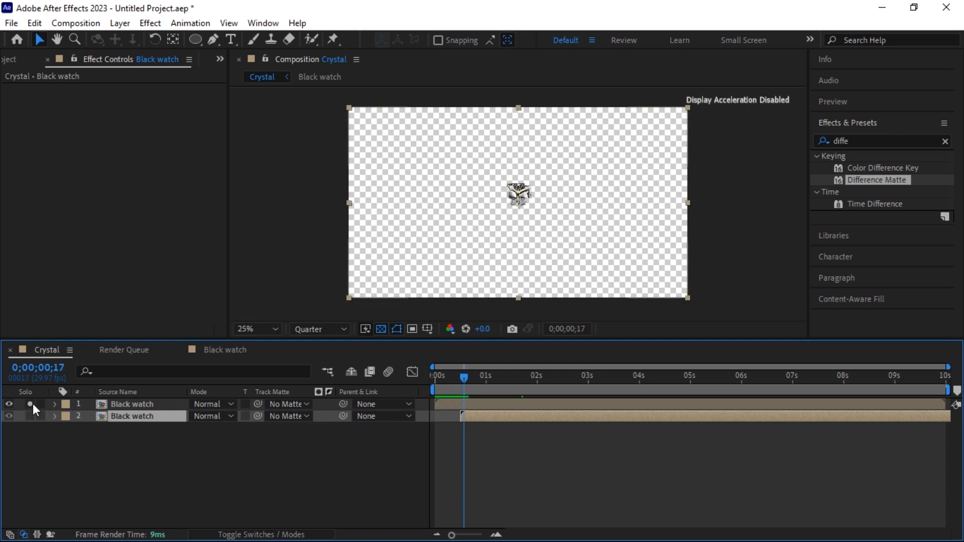
drag(466, 378, 538, 391)
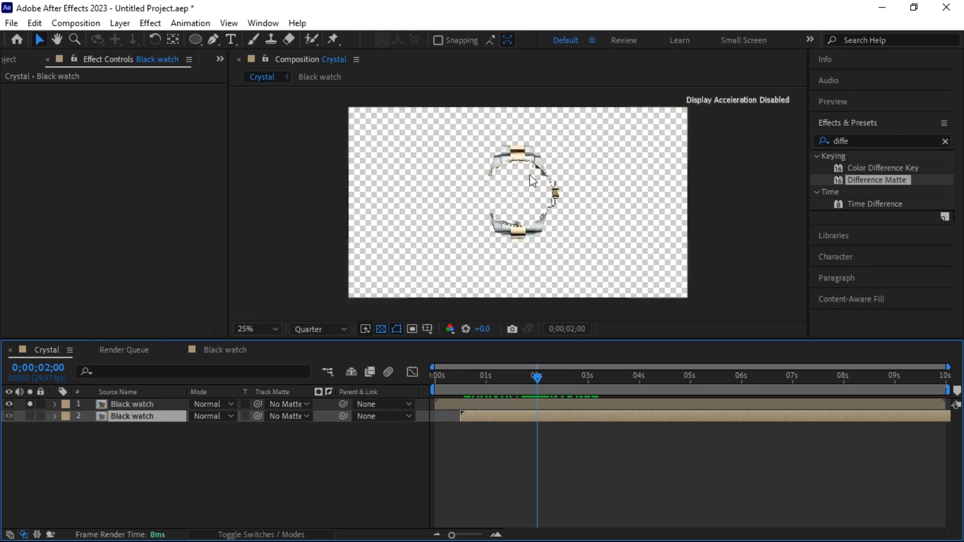
click(945, 141)
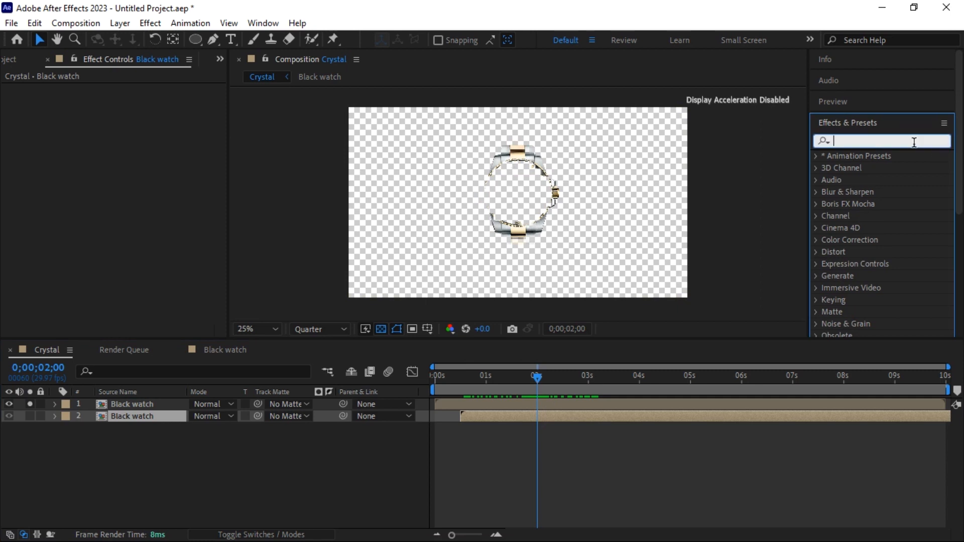
Apply Cell Pattern to the top Black watch layer: Crystals HQ, Contrast 150, Size 100
text(patter)
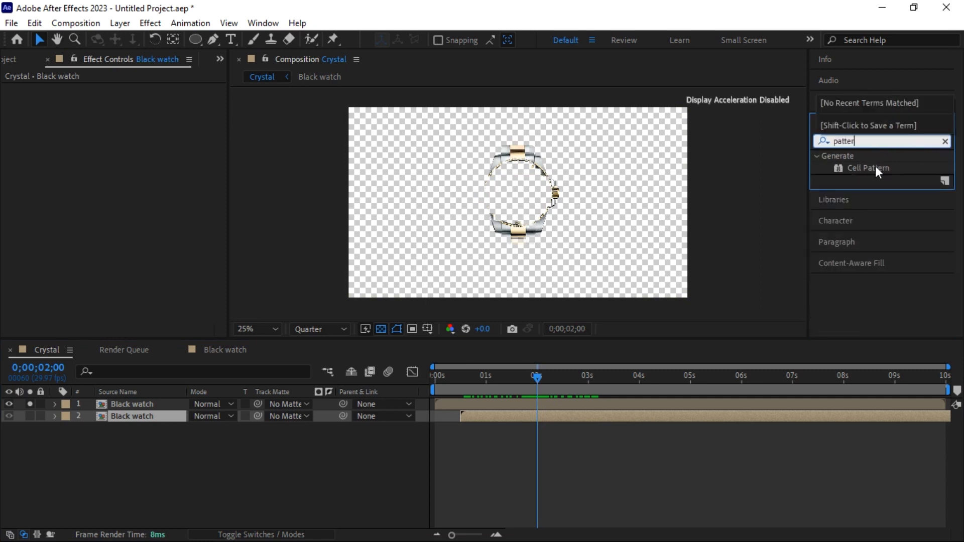
click(873, 168)
drag(872, 168, 533, 193)
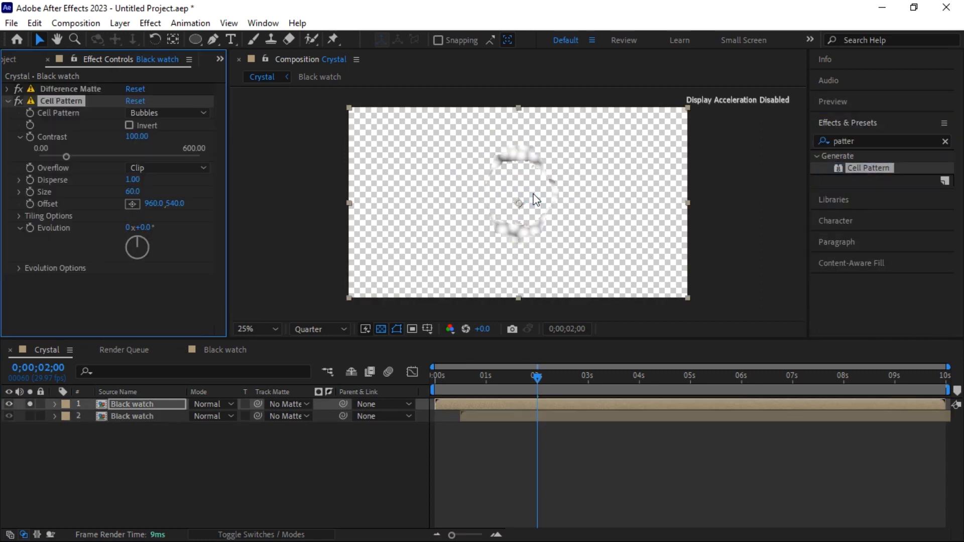
drag(542, 376, 521, 380)
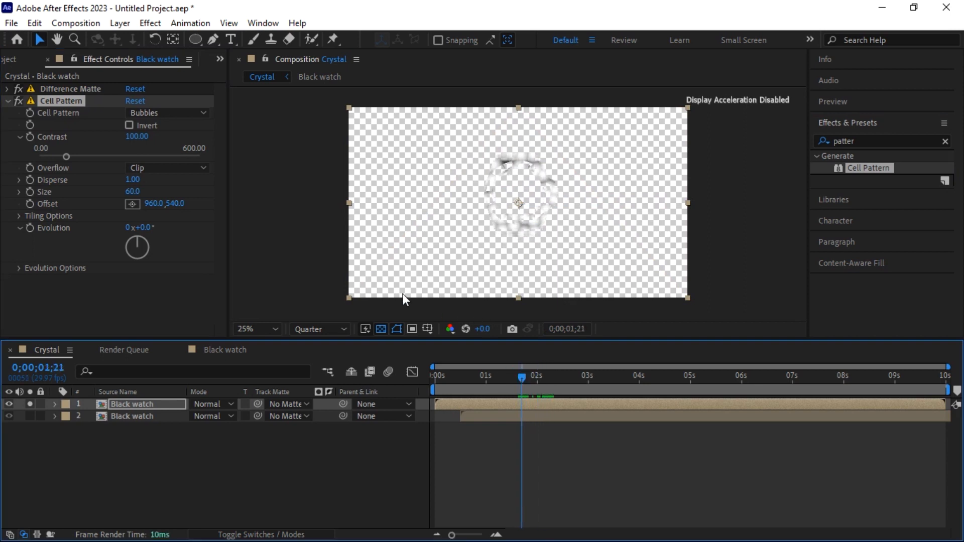
click(156, 113)
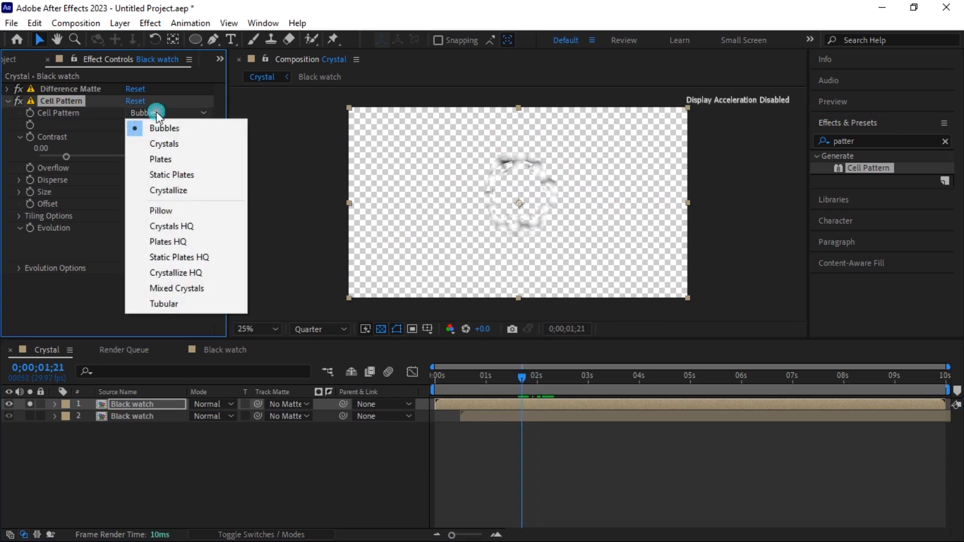
click(172, 228)
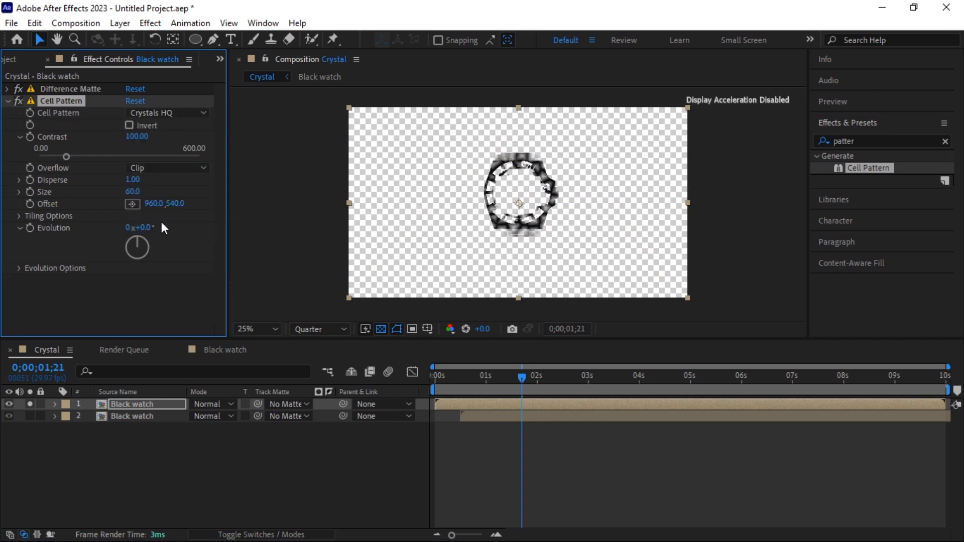
click(136, 137)
text(150)
key(Return)
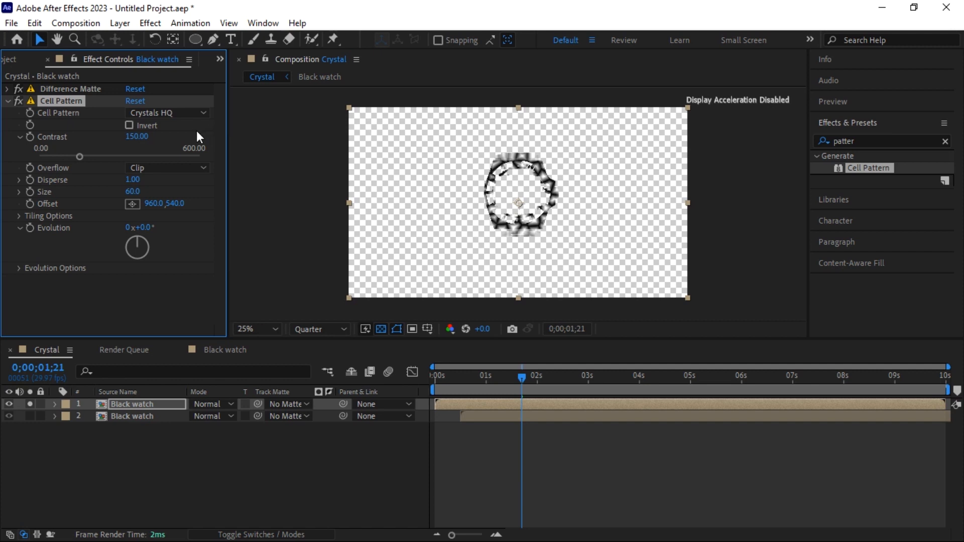
click(132, 192)
text(100)
key(Return)
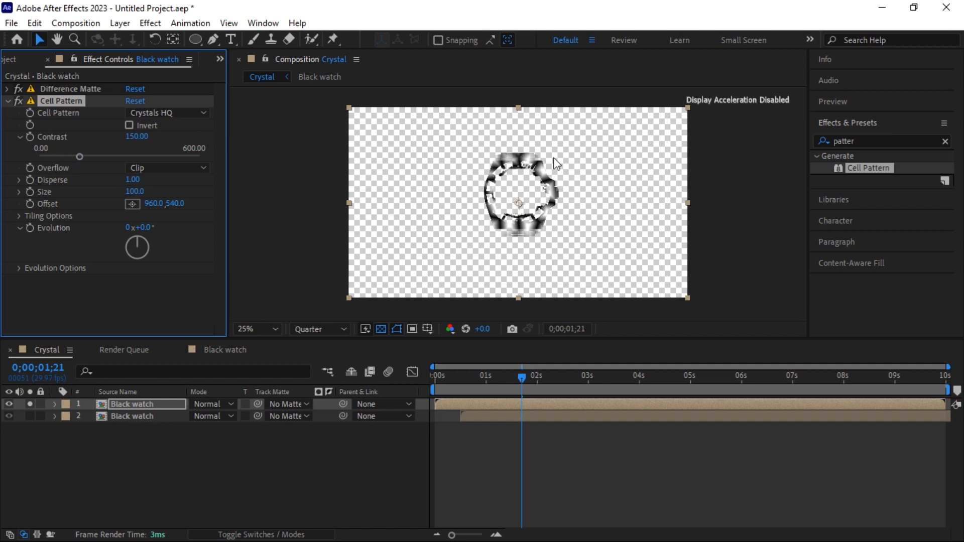
Drive Cell Pattern's Evolution with the expression time*150 and preview over a black background
alt+click(29, 228)
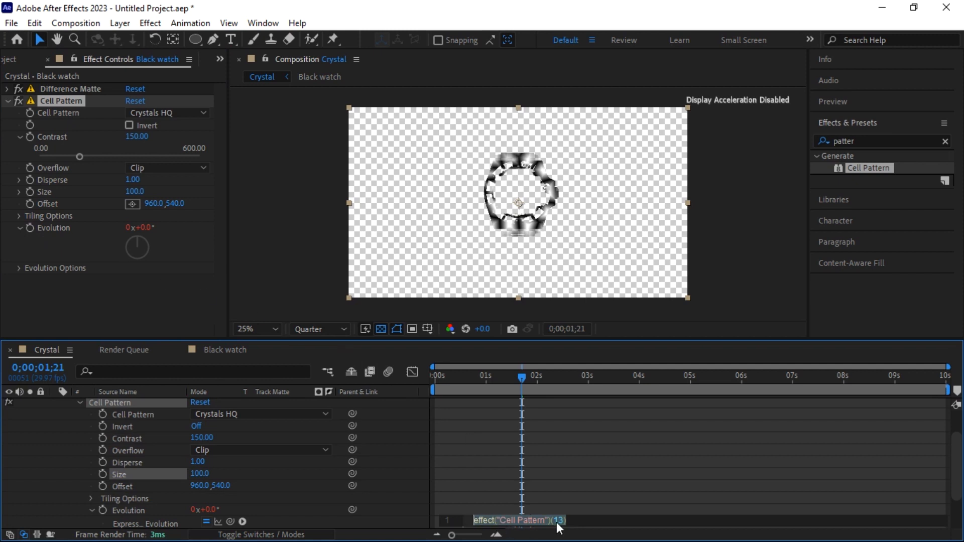
text(time)
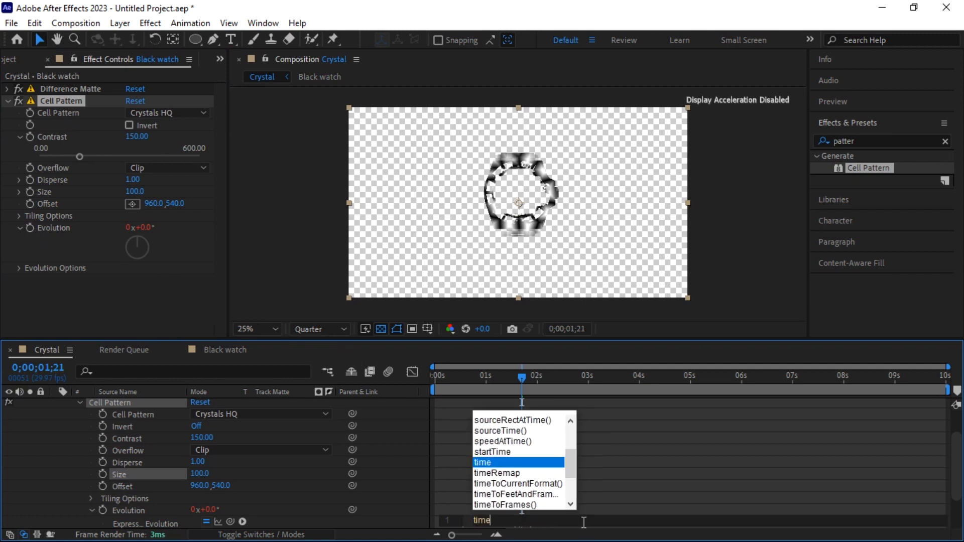
text(*150)
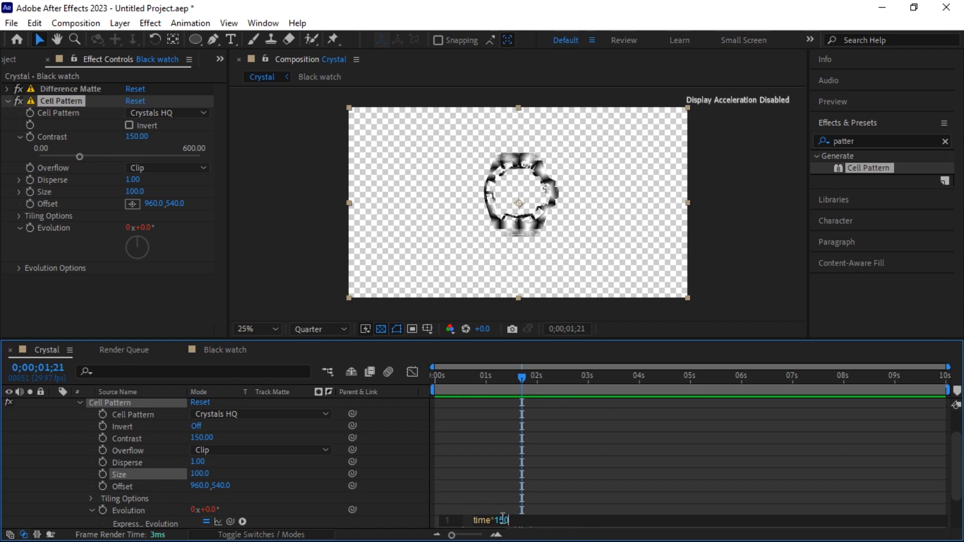
click(79, 402)
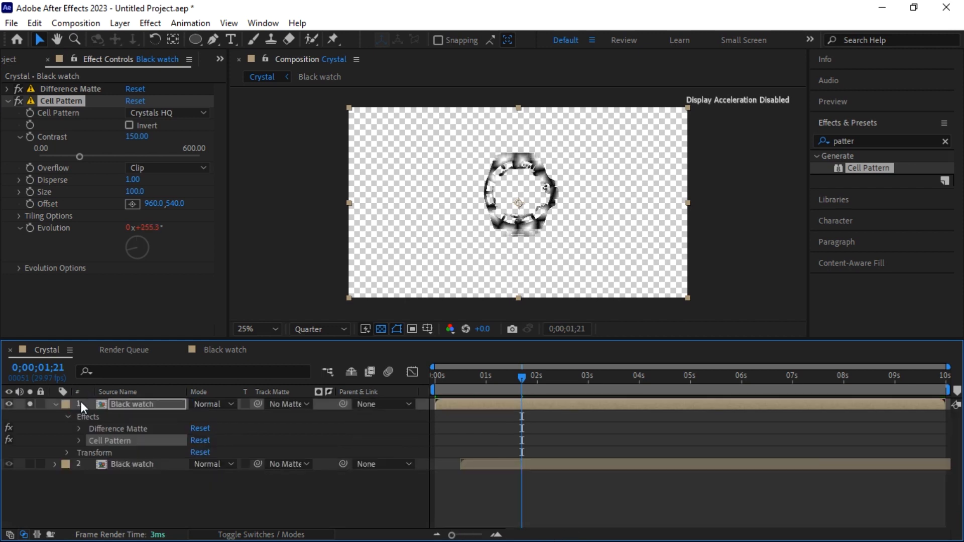
click(55, 405)
click(254, 472)
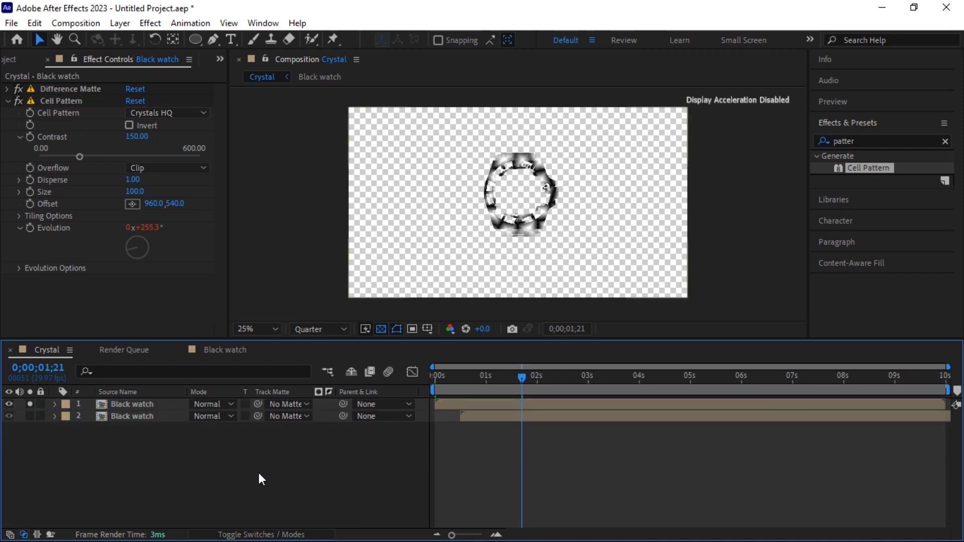
click(380, 329)
mouse_move(519, 384)
mouse_down()
mouse_move(448, 383)
mouse_move(581, 390)
mouse_move(503, 390)
mouse_move(529, 391)
mouse_up()
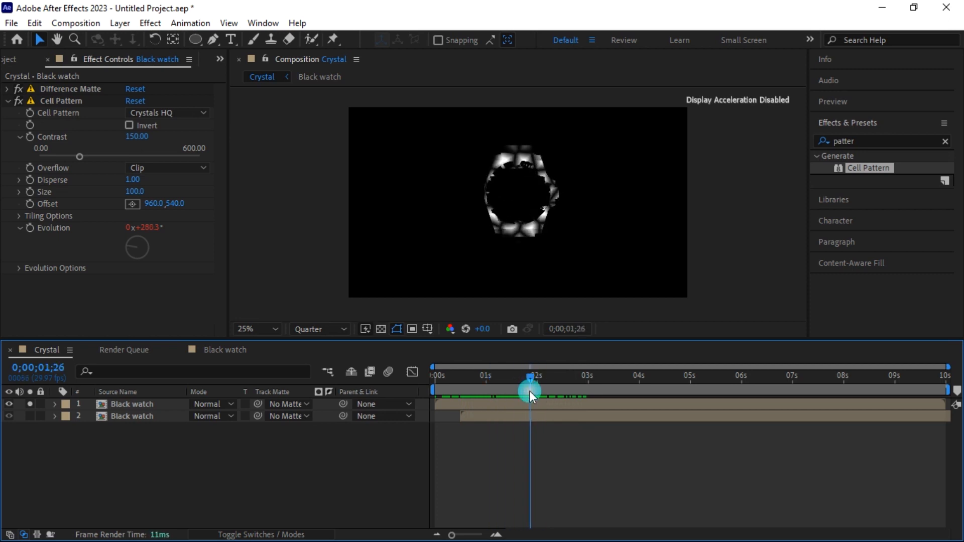
click(8, 100)
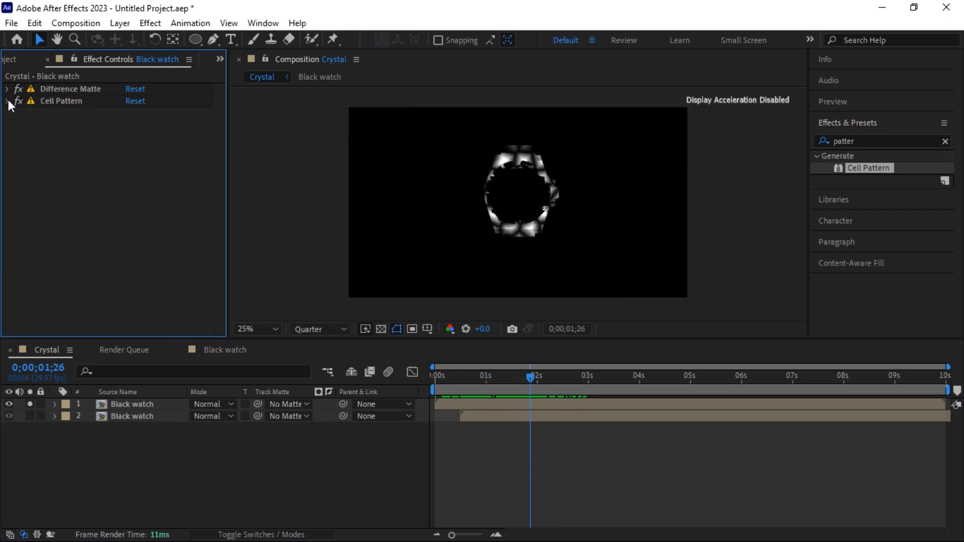
Apply CC Vector Blur to the top Black watch layer
click(946, 140)
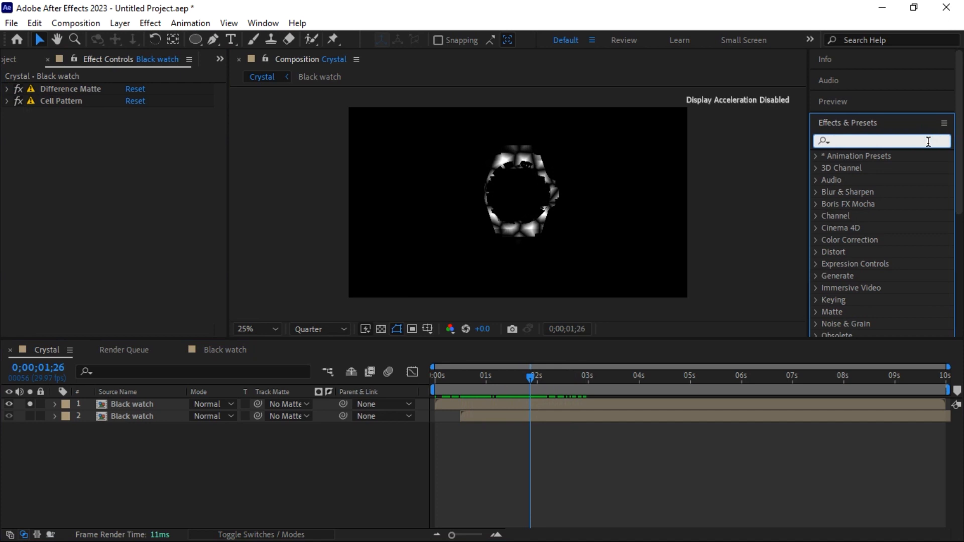
text(cc ve)
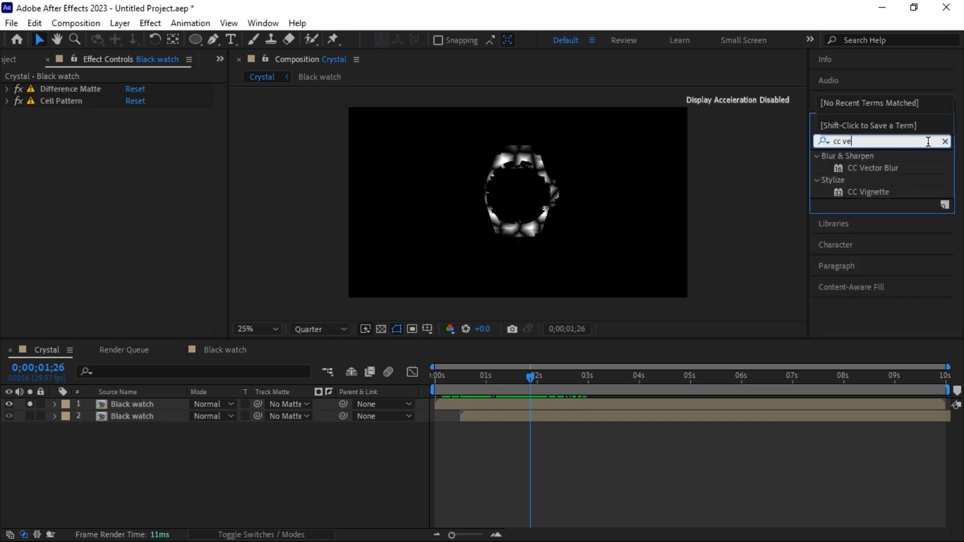
text(ct)
drag(870, 167, 543, 186)
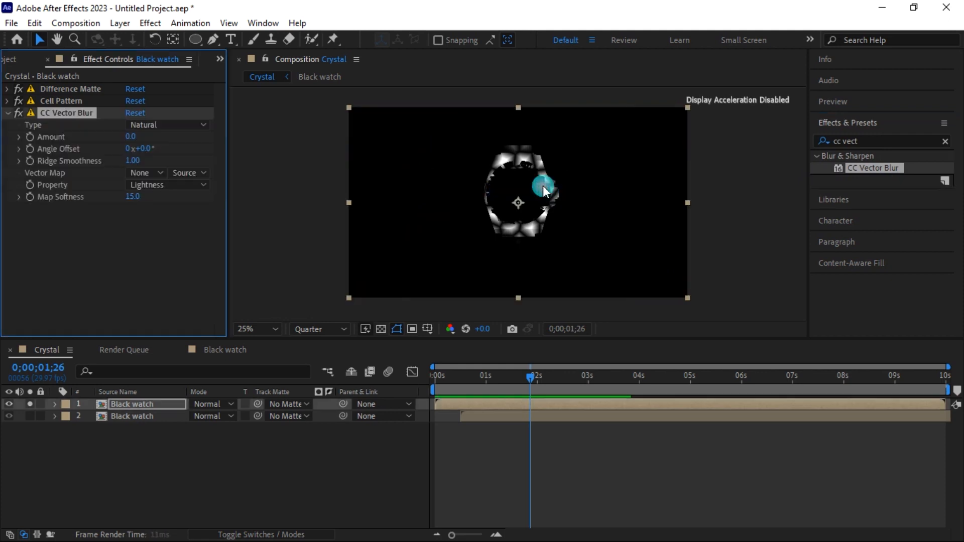
Set CC Vector Blur Amount -150, Map Softness 0 and Angle Offset 40°, then check an earlier frame
click(131, 137)
text(-150)
key(Return)
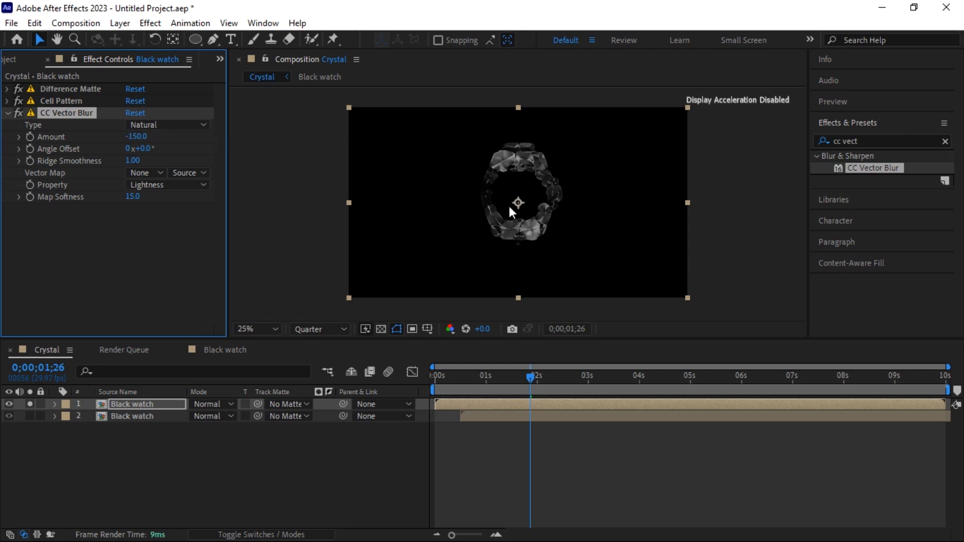
click(133, 197)
text(0)
key(Return)
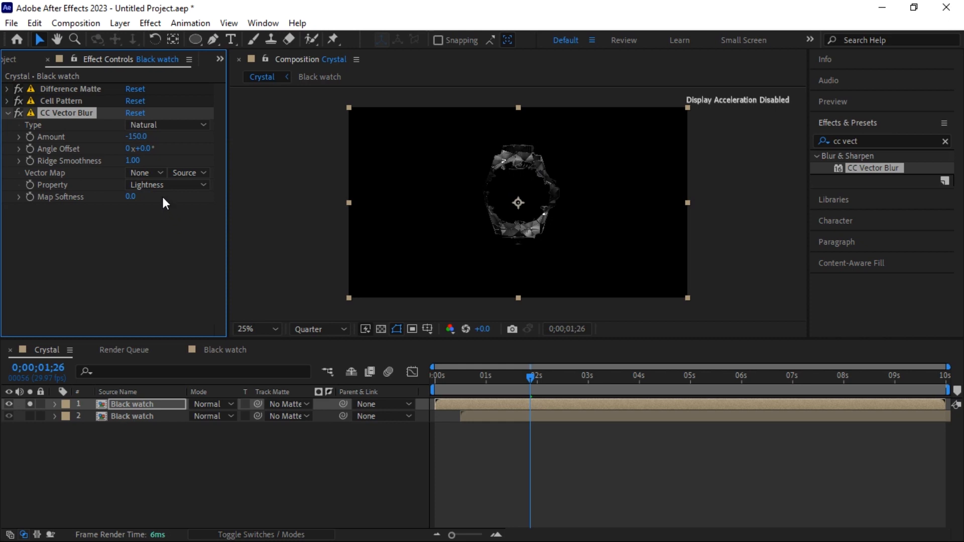
click(141, 150)
text(40)
key(Return)
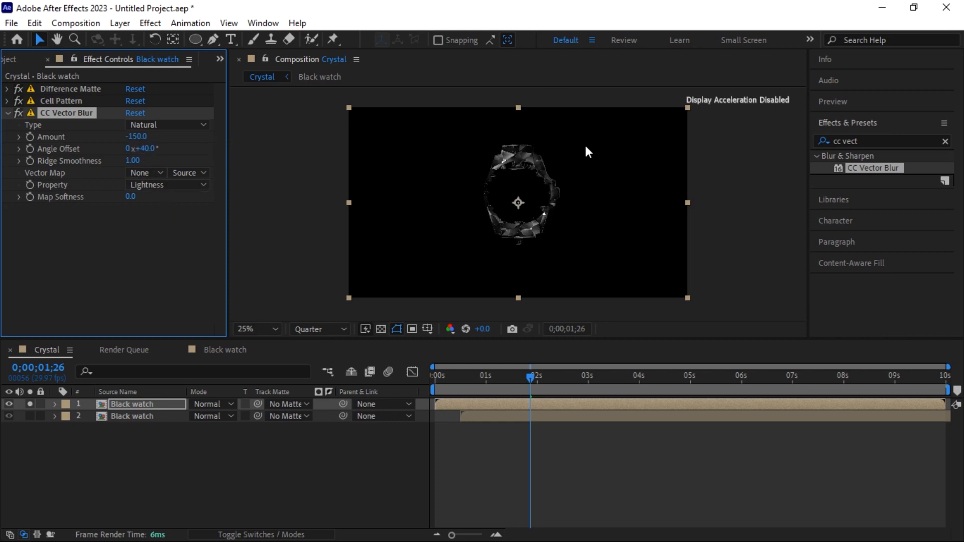
drag(534, 378, 516, 394)
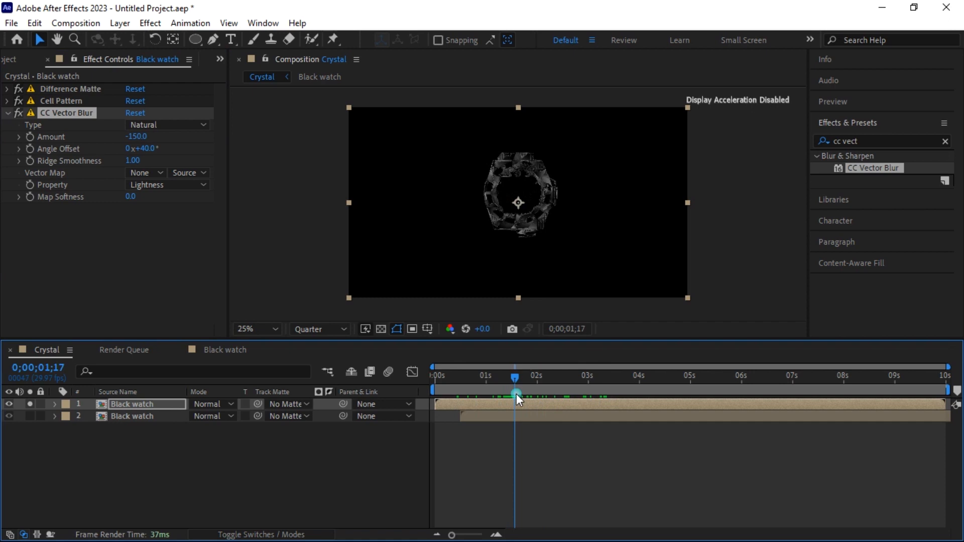
Apply the Tritone effect to the top Black watch layer
click(945, 140)
click(907, 142)
text(trito)
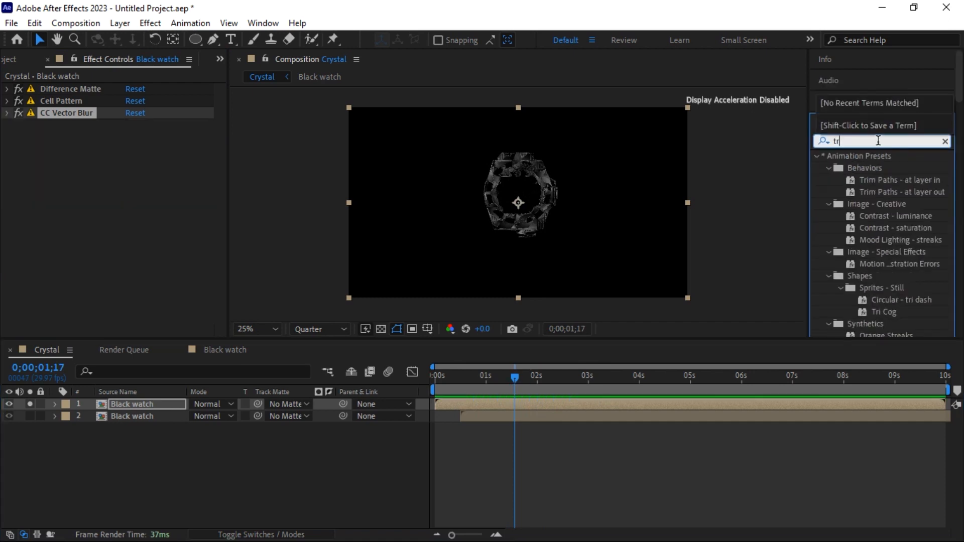
drag(865, 167, 550, 197)
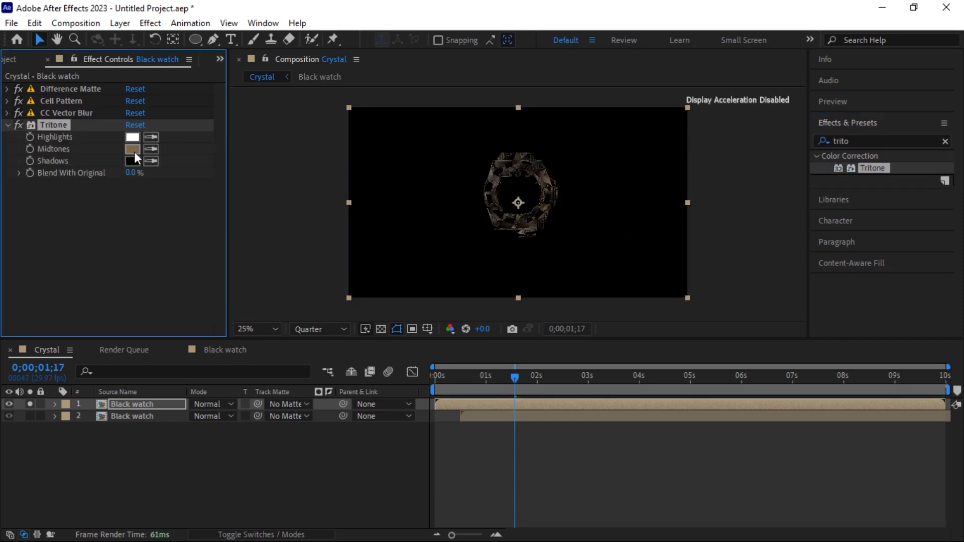
Set Tritone Midtones to orange BB8344 and scrub the timeline to review the golden tint
click(132, 148)
click(145, 181)
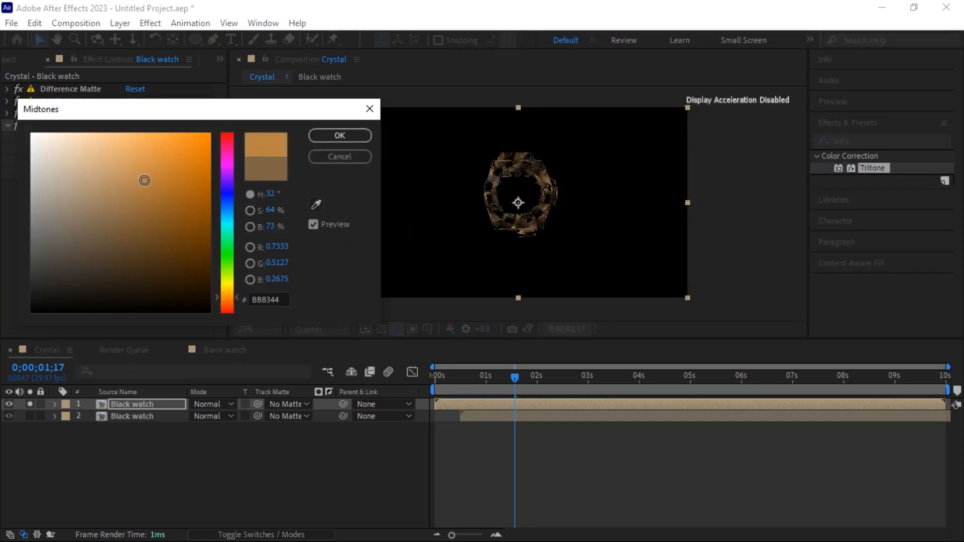
click(145, 181)
click(348, 135)
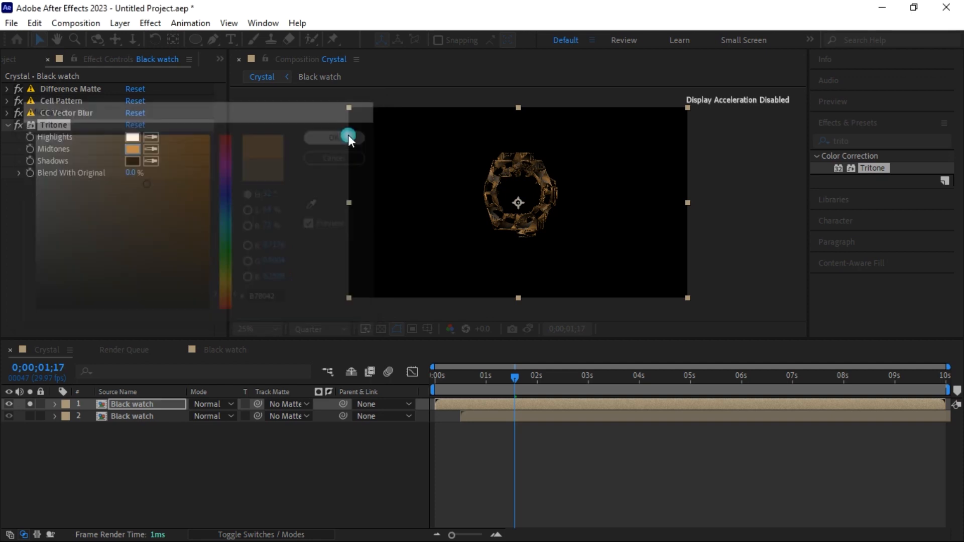
click(8, 124)
click(469, 384)
drag(471, 390, 533, 401)
click(946, 141)
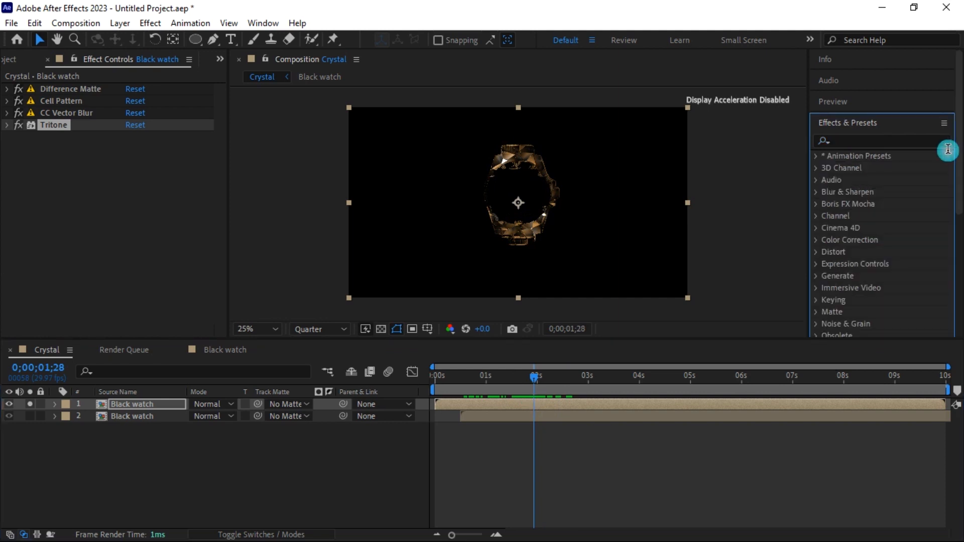
Apply Deep Glow to the watch layer with Exposure set to 0.50
click(906, 140)
text(deep)
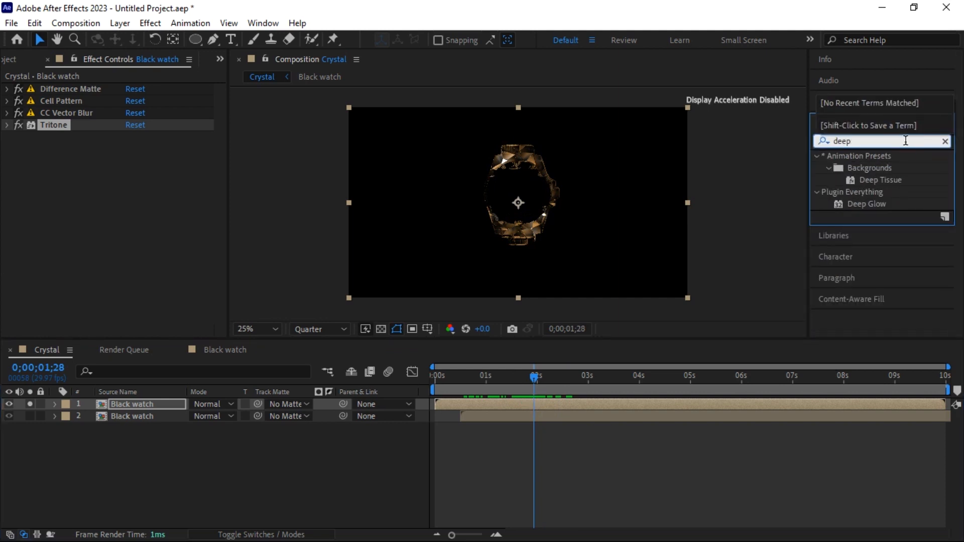
drag(869, 206, 534, 205)
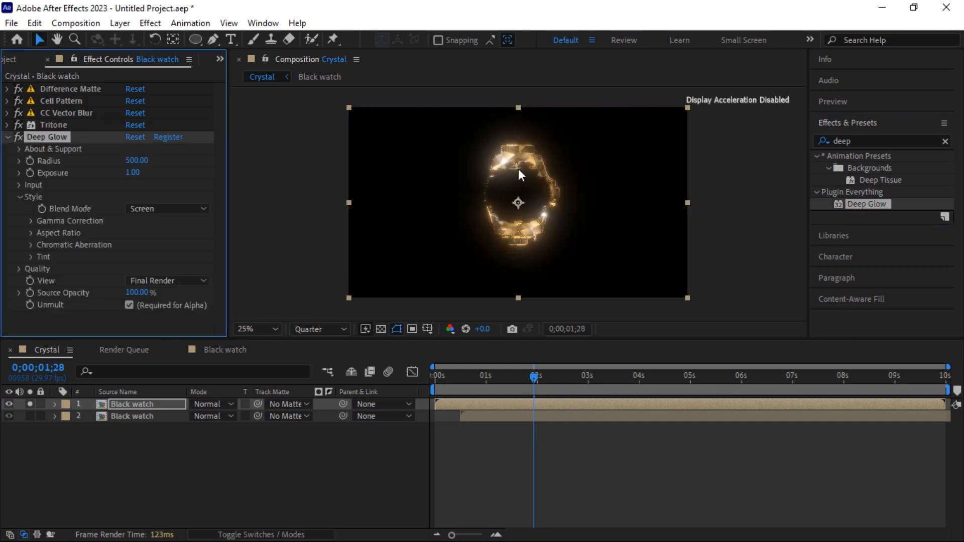
click(131, 172)
text(0.5)
key(Return)
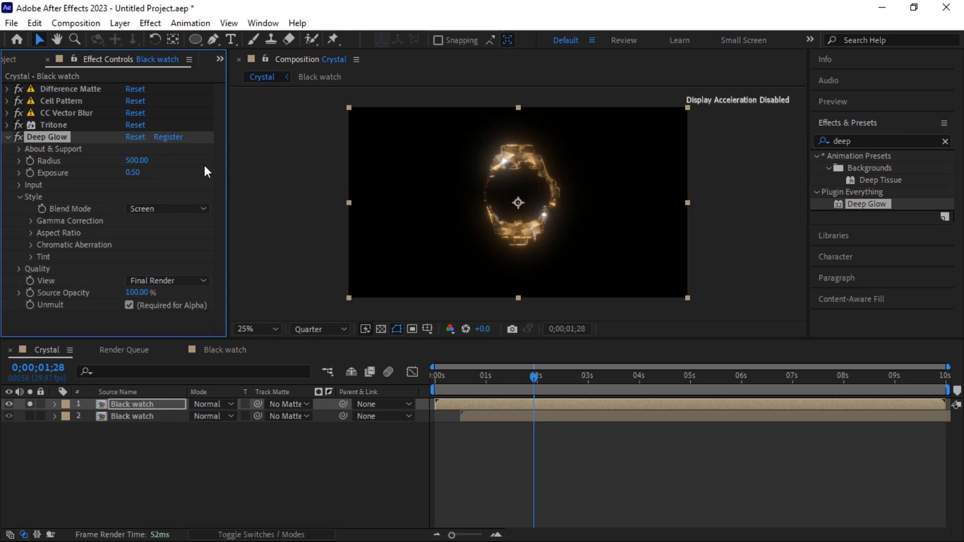
click(8, 136)
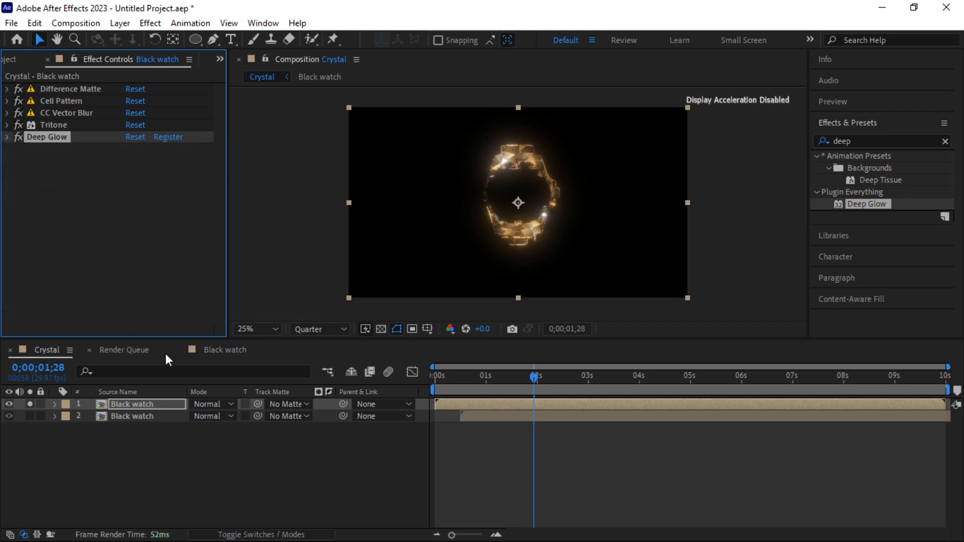
Unsolo layer 1, set its blending mode to Screen, and preview the reveal
click(29, 404)
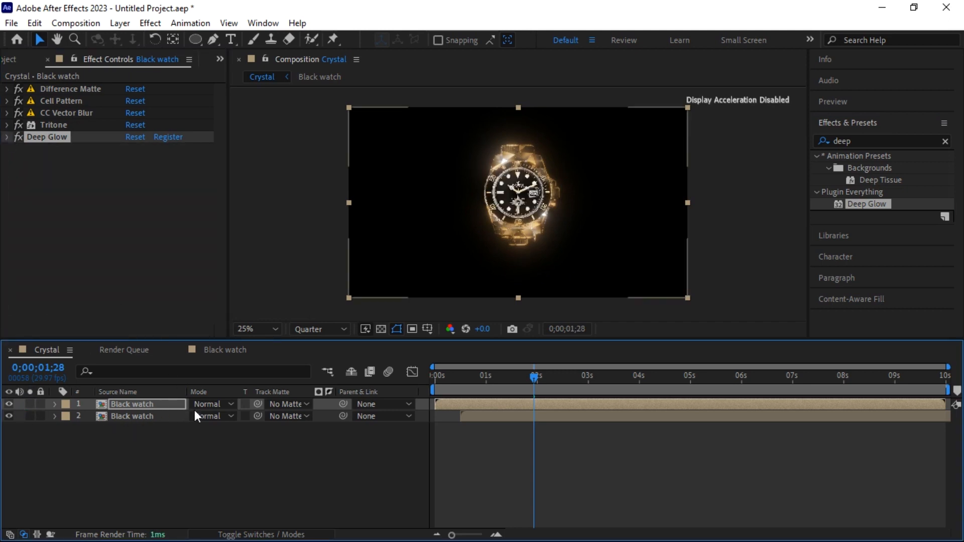
click(209, 405)
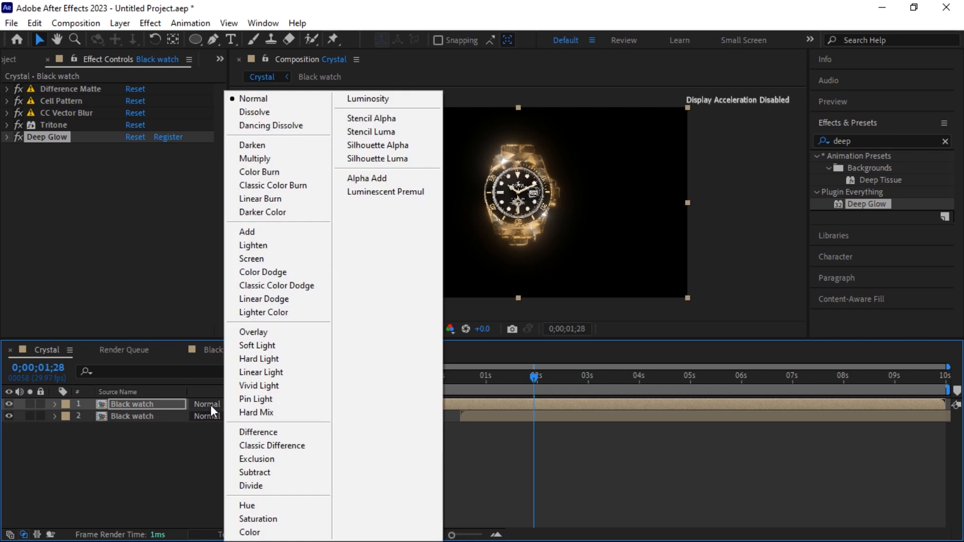
click(251, 258)
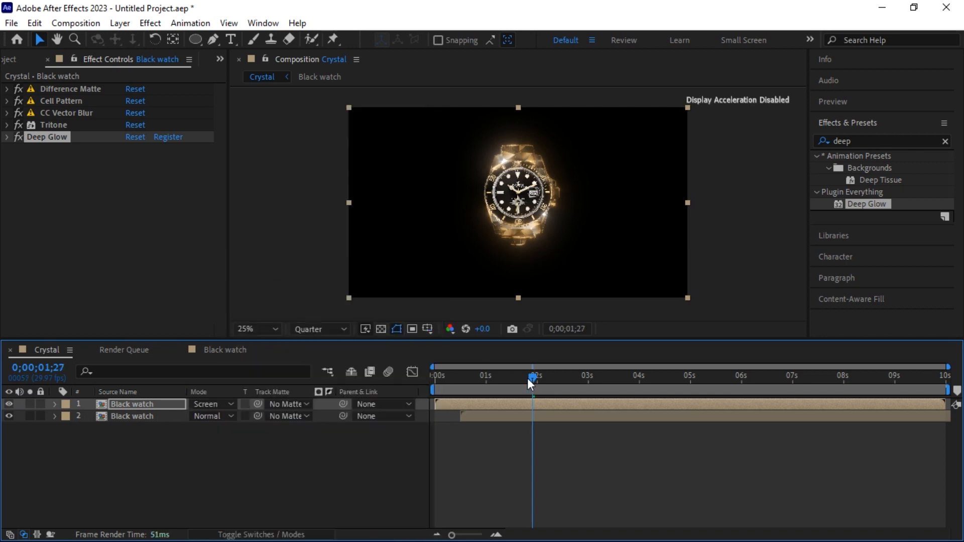
drag(535, 378, 432, 381)
key(space)
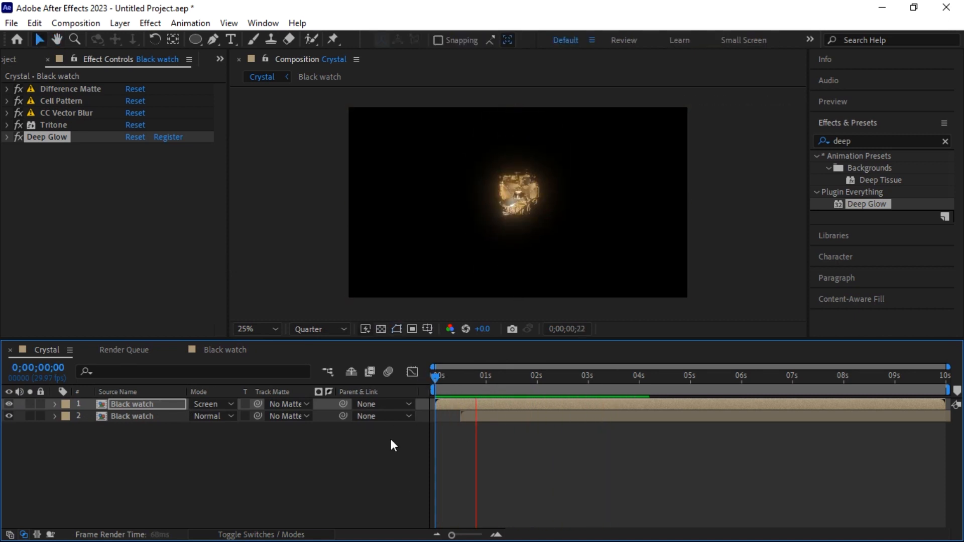
drag(561, 379, 523, 384)
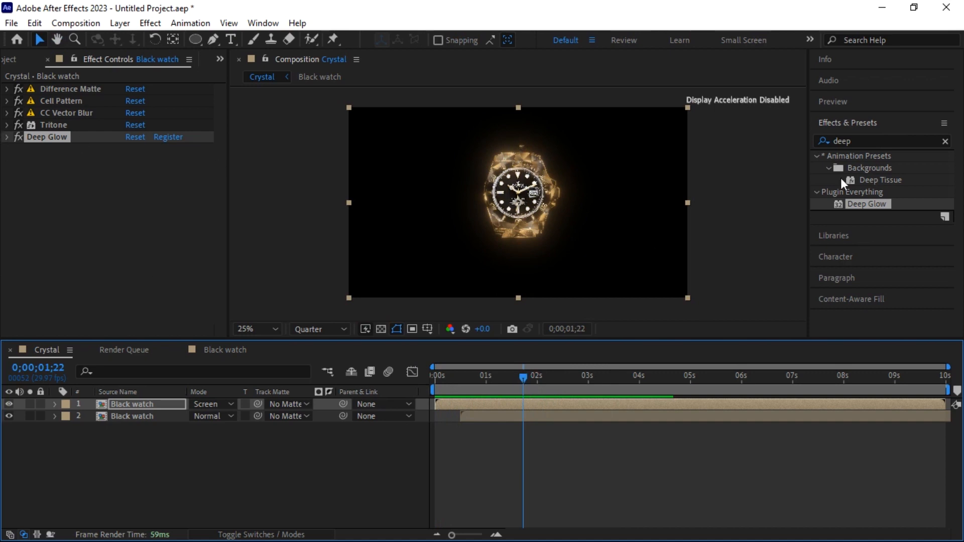
Apply the Color Correction Exposure effect to the watch layer
click(945, 141)
text(expos)
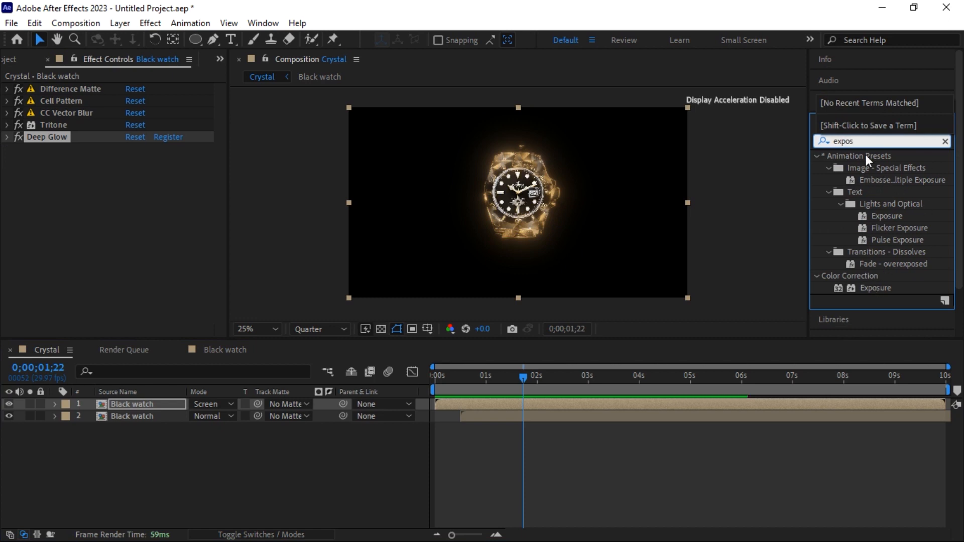
key(BackSpace)
drag(875, 288, 386, 194)
Switch Exposure to Individual Channels with Red 0.50, Green 0.20, Blue 0.20, then scrub to review
click(150, 160)
click(182, 192)
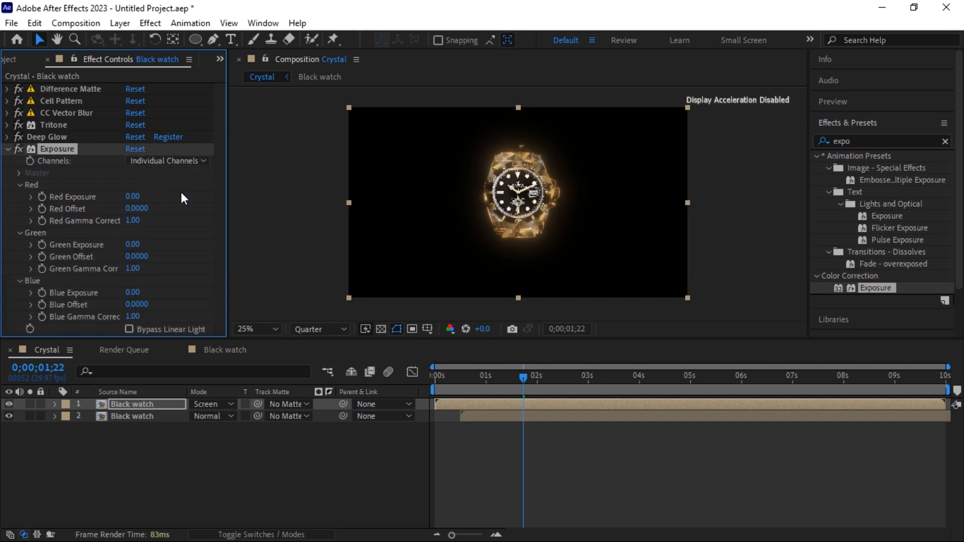
key(Return)
click(132, 244)
text(0.2)
key(Return)
click(141, 290)
text(0.2)
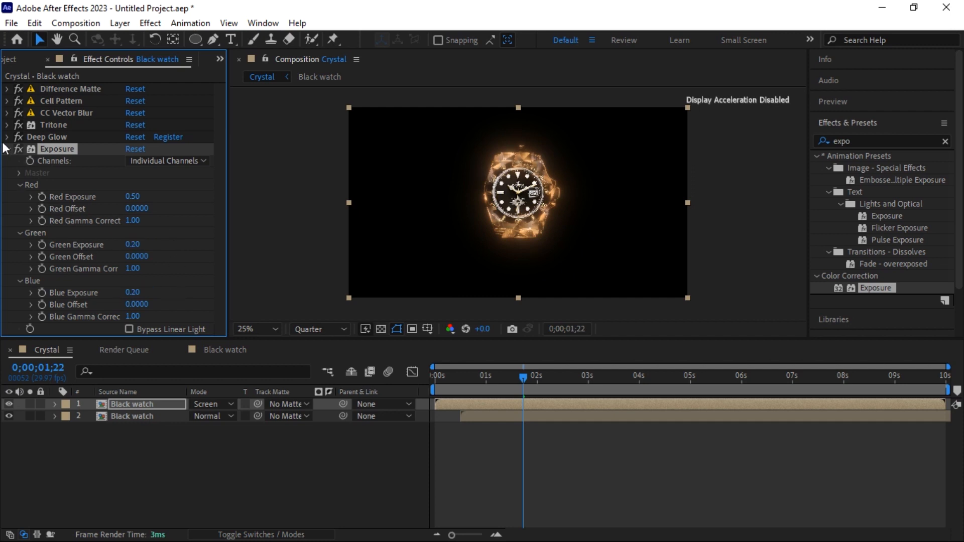
click(7, 149)
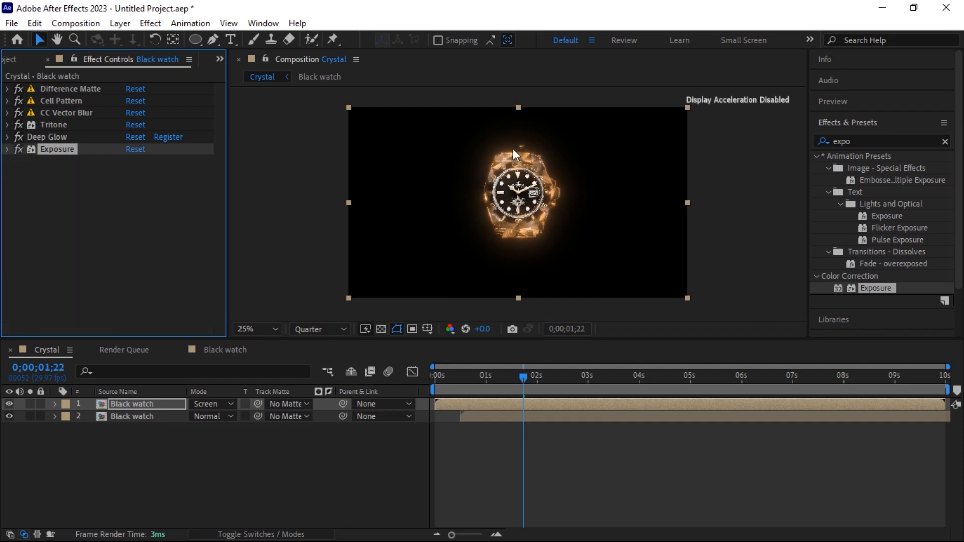
drag(526, 373, 546, 385)
Keep the project bit depth at 32 bits per channel (float) in the project settings
click(11, 58)
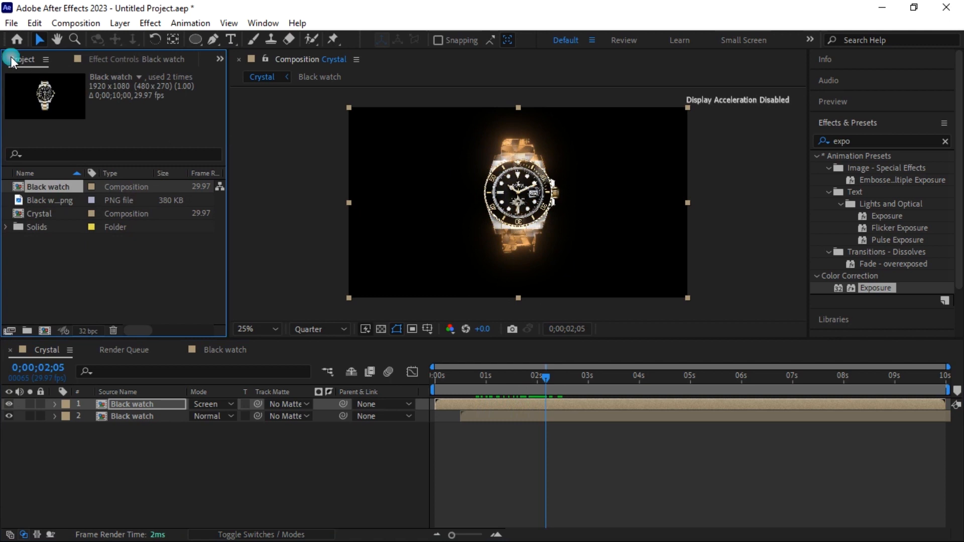
click(88, 331)
click(432, 176)
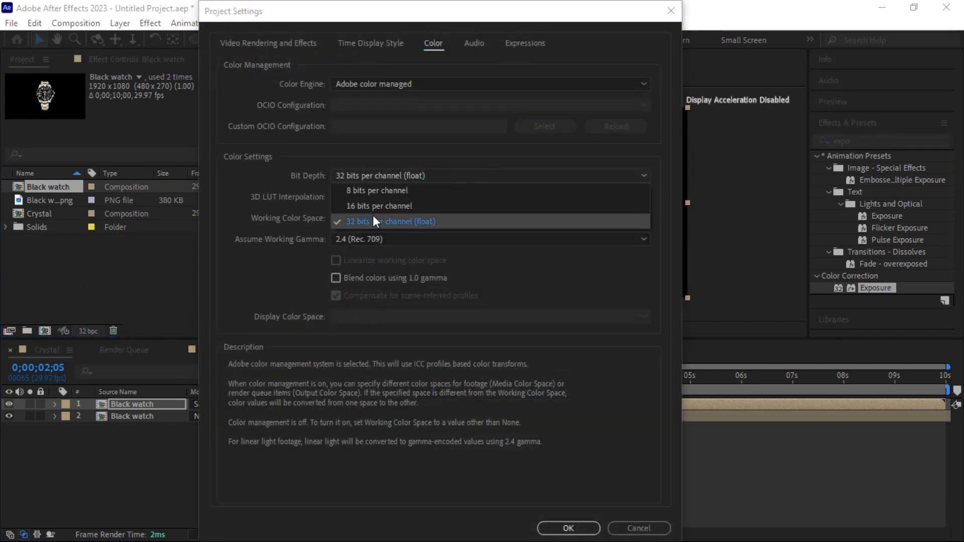
click(352, 222)
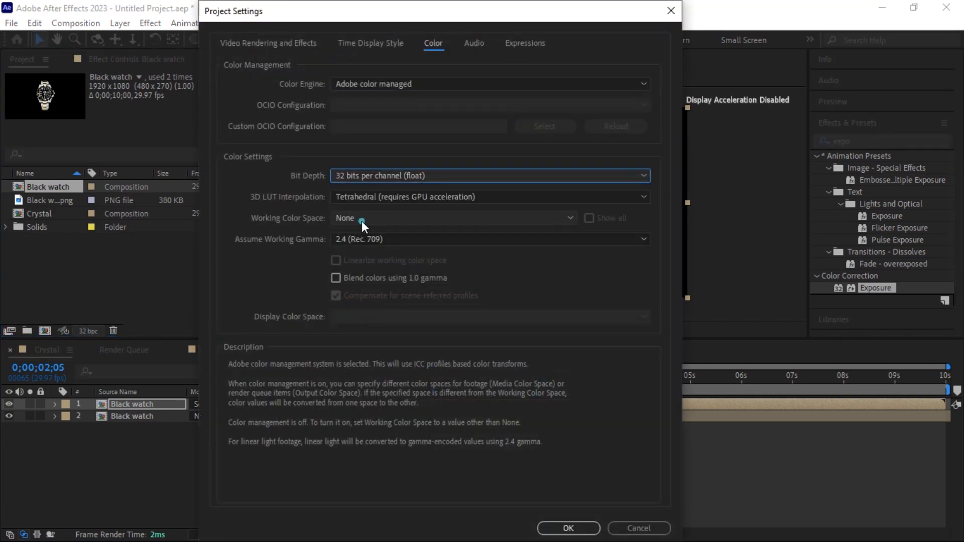
click(569, 528)
End the work area at 4 seconds and preview the reveal from the start
drag(468, 375, 372, 474)
key(space)
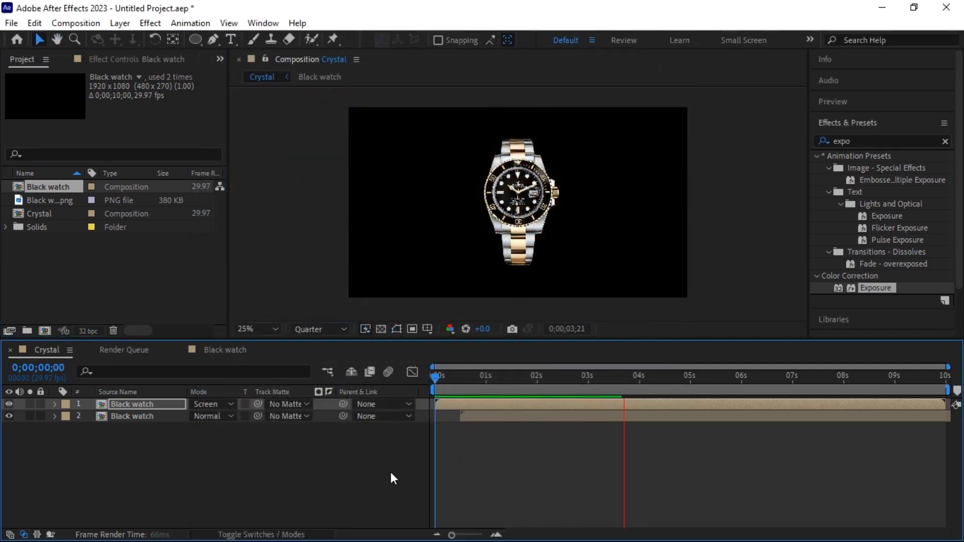
click(639, 378)
key(n)
drag(640, 373, 414, 384)
key(space)
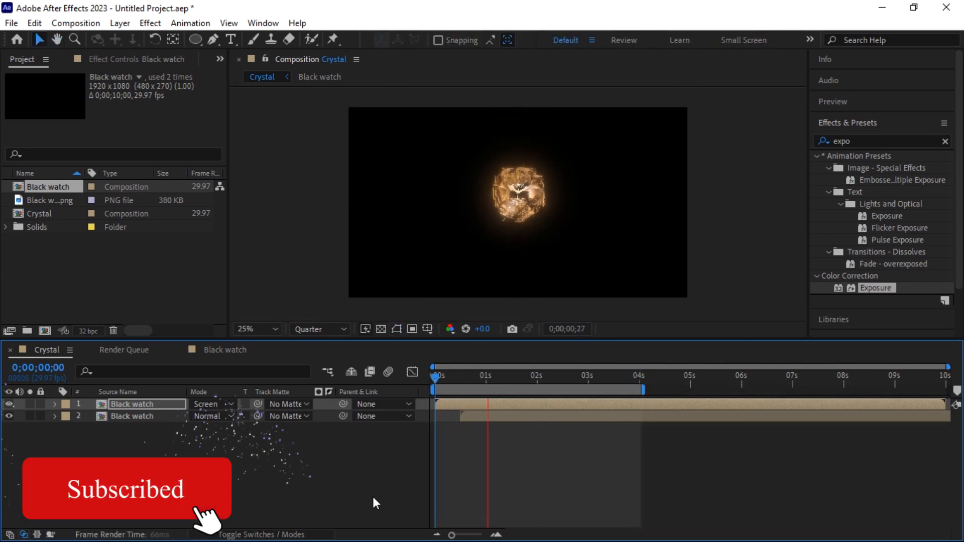